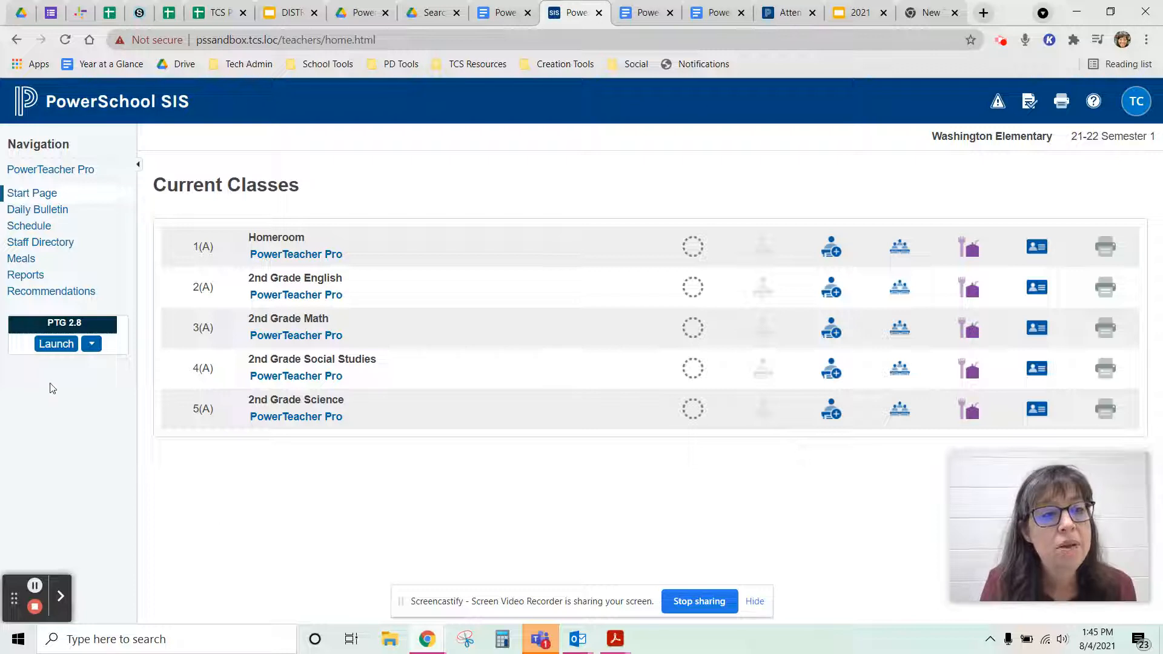
- Open PowerTeacher Pro and bring up the Student Roster report setup for the 1(A) Homeroom class
{"action": "left_click", "coordinate": [53, 175]}
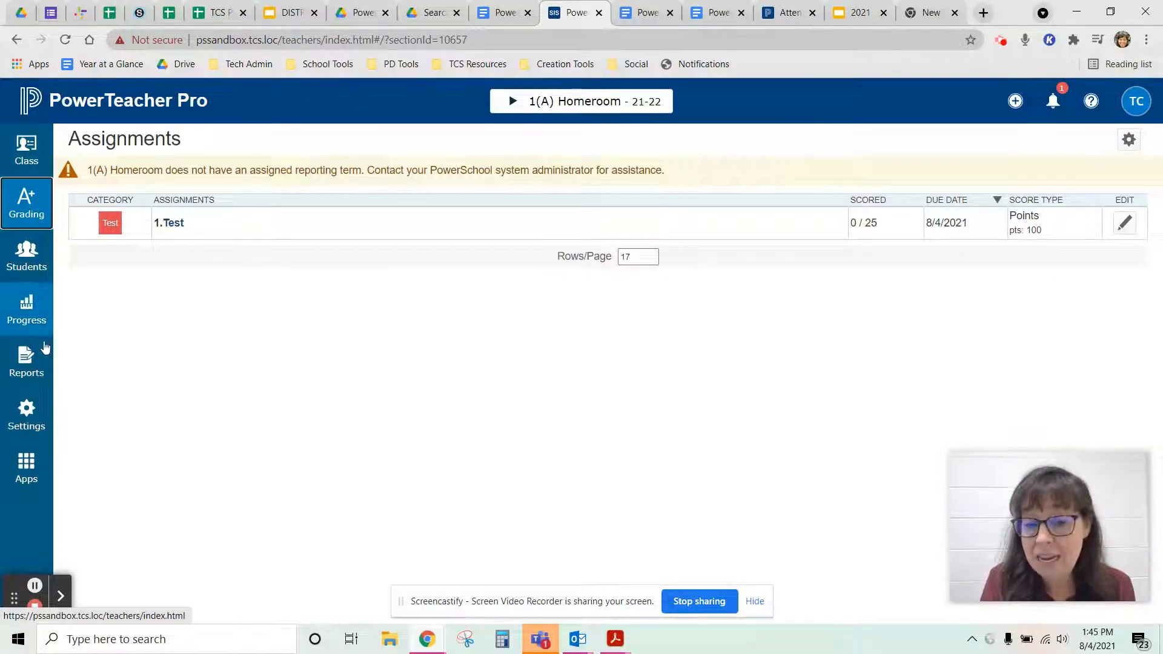
{"action": "left_click", "coordinate": [21, 375]}
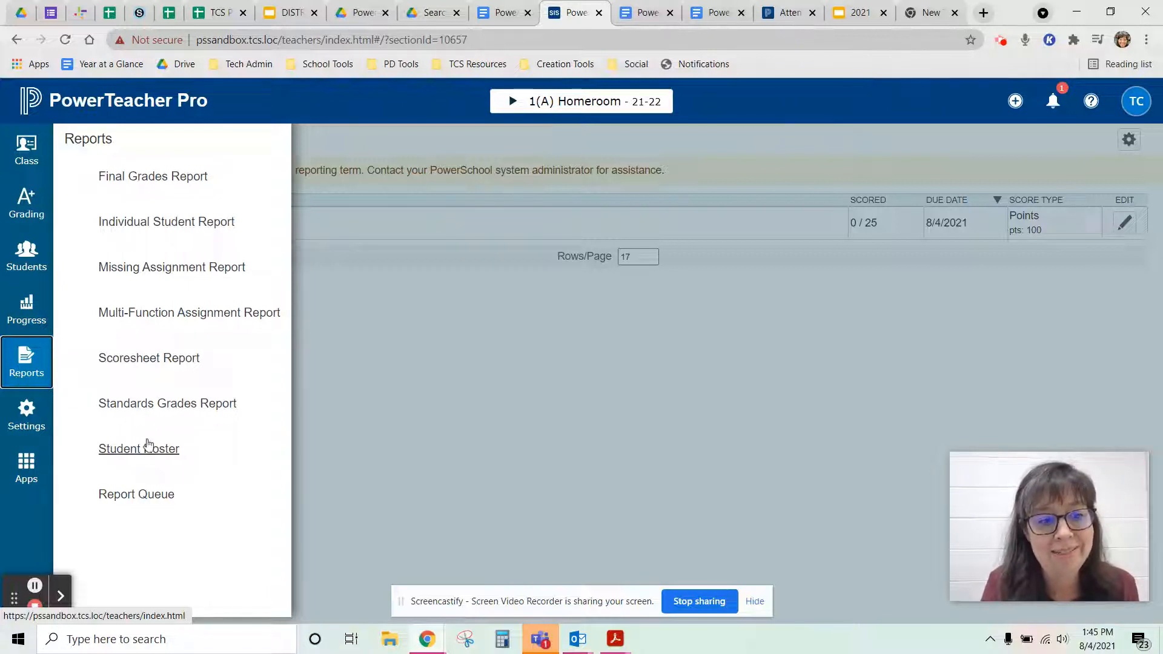
{"action": "left_click", "coordinate": [163, 456]}
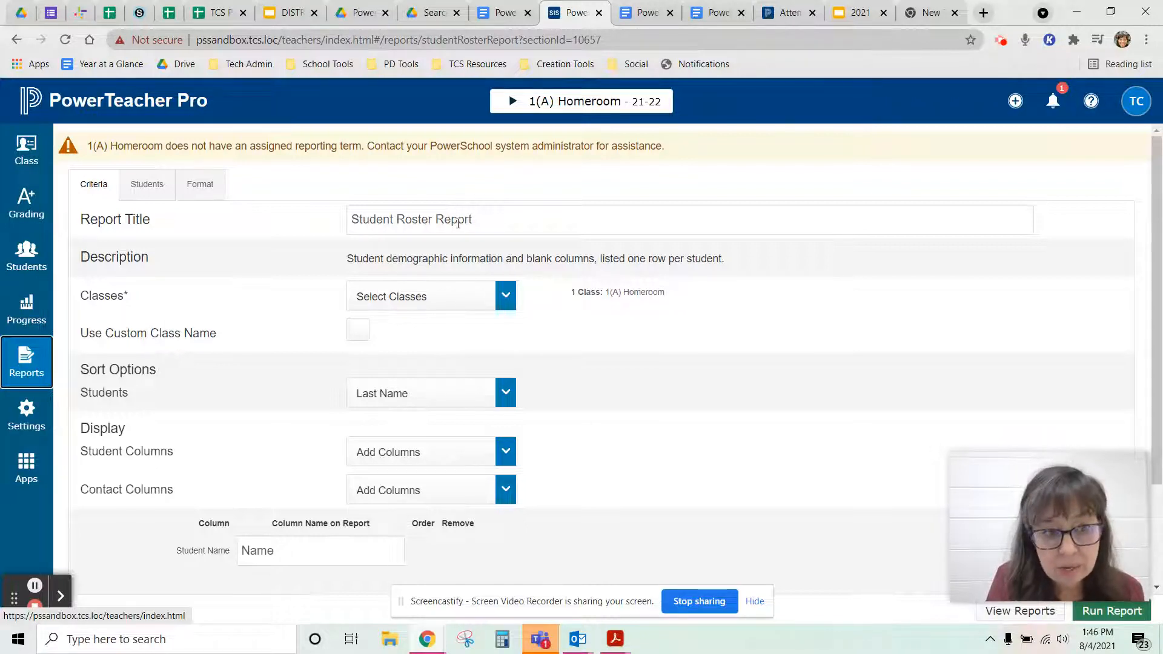
- Review the available classes and student sort options for the roster report, keeping the current selections
{"action": "left_click", "coordinate": [506, 305]}
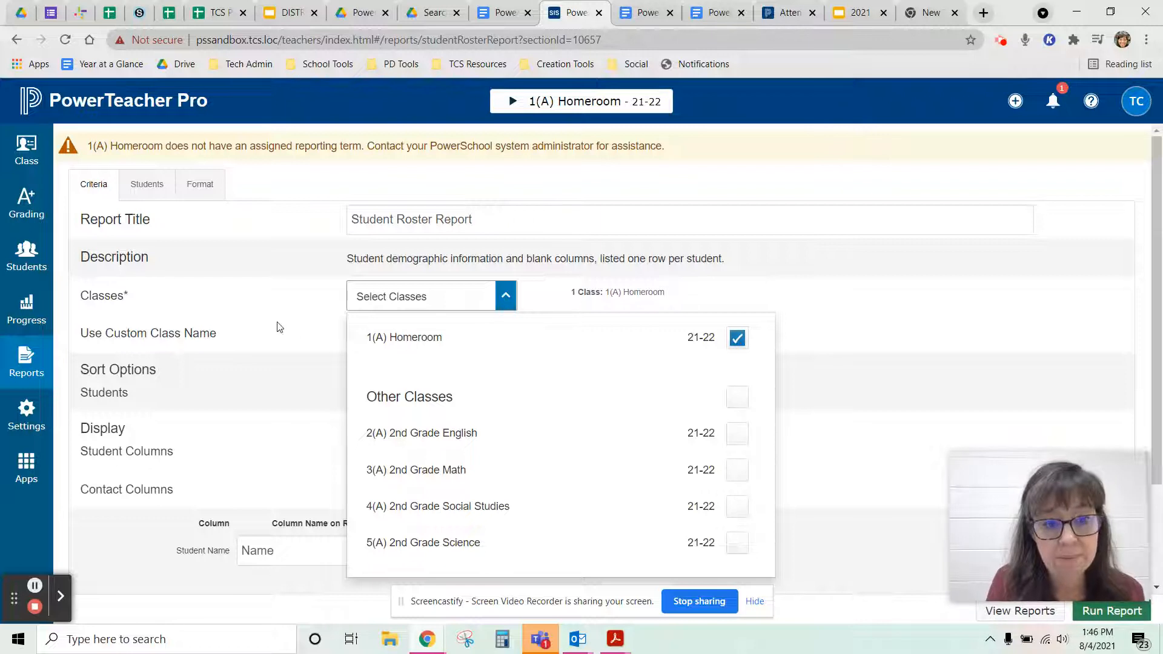
{"action": "left_click", "coordinate": [303, 327]}
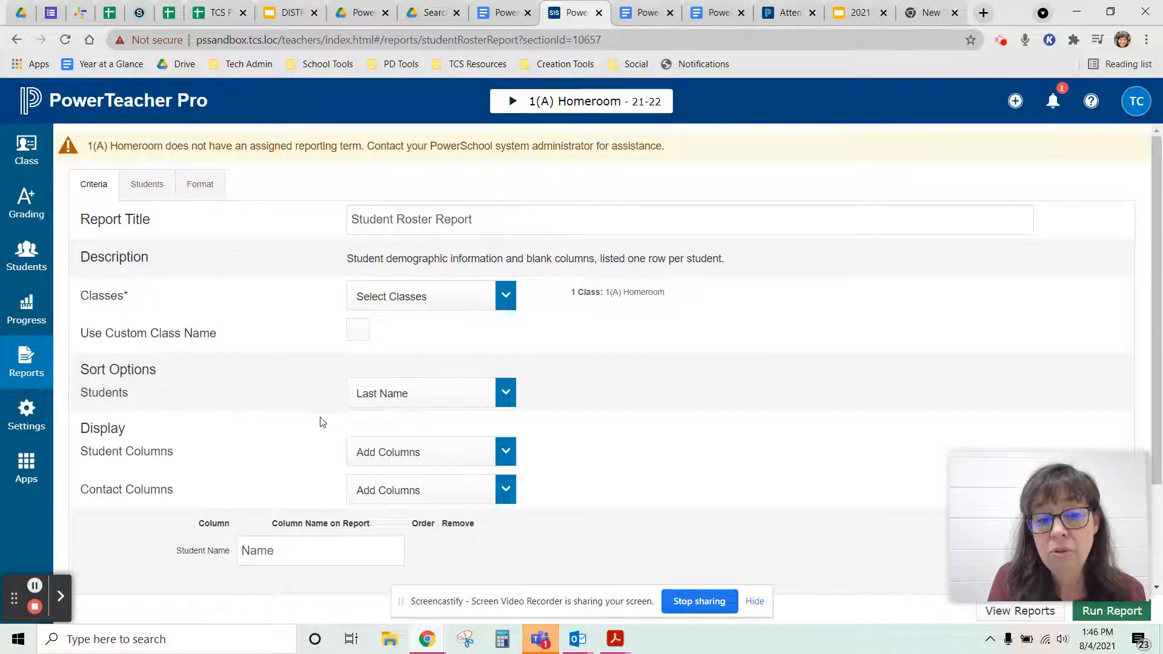
{"action": "left_click", "coordinate": [507, 401]}
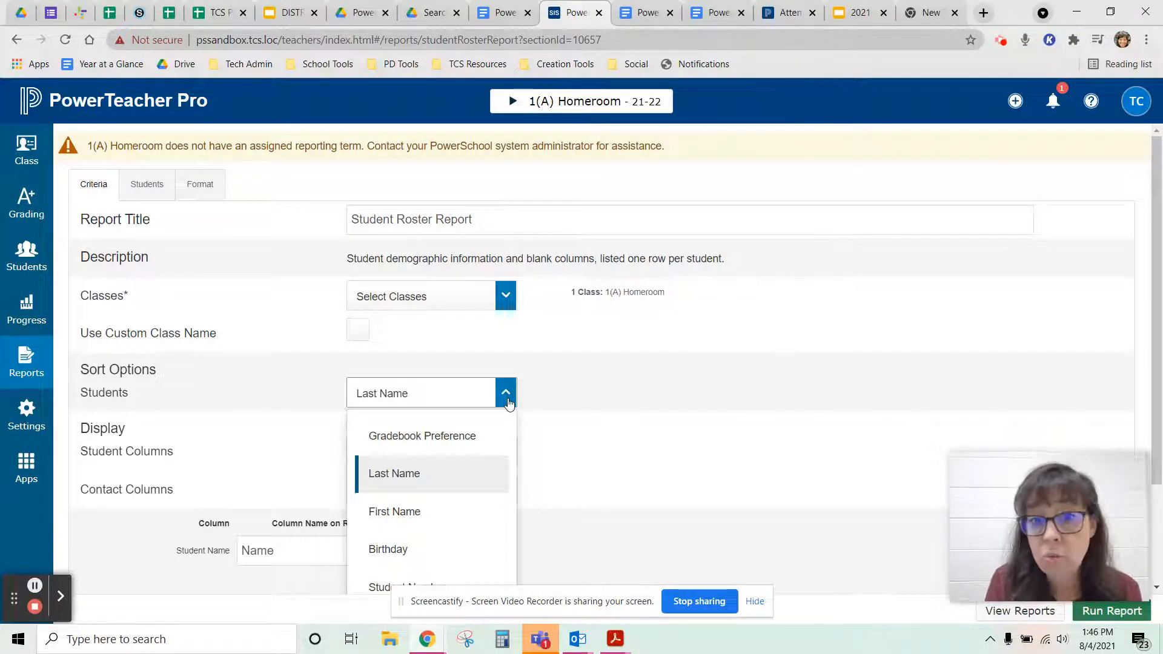
{"action": "left_click", "coordinate": [573, 403]}
- Add the Student Birthday and Student Number columns to the roster report
{"action": "scroll", "coordinate": [588, 435], "scroll_direction": "down", "scroll_amount": 1}
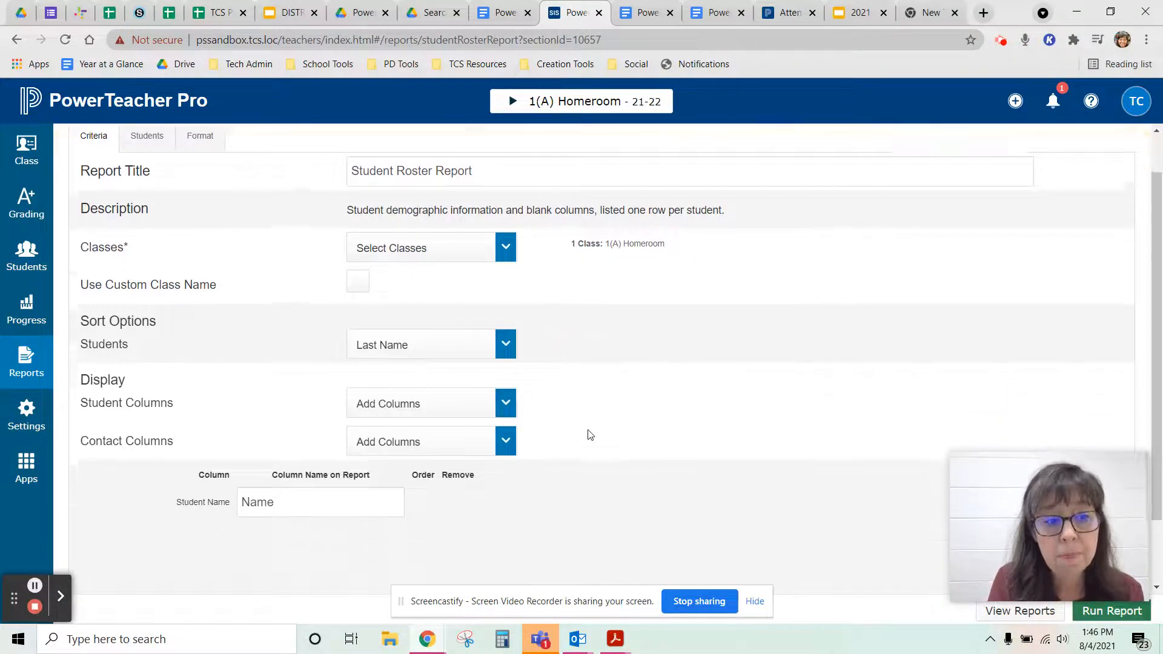
{"action": "scroll", "coordinate": [588, 435], "scroll_direction": "down", "scroll_amount": 1}
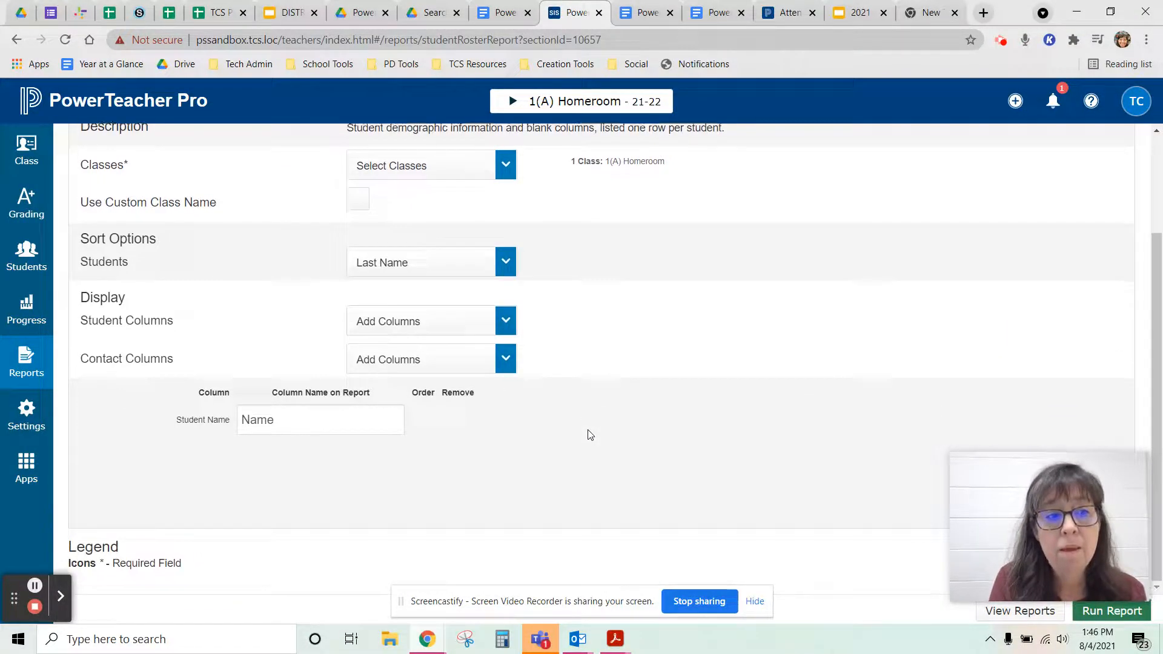
{"action": "left_click", "coordinate": [507, 327]}
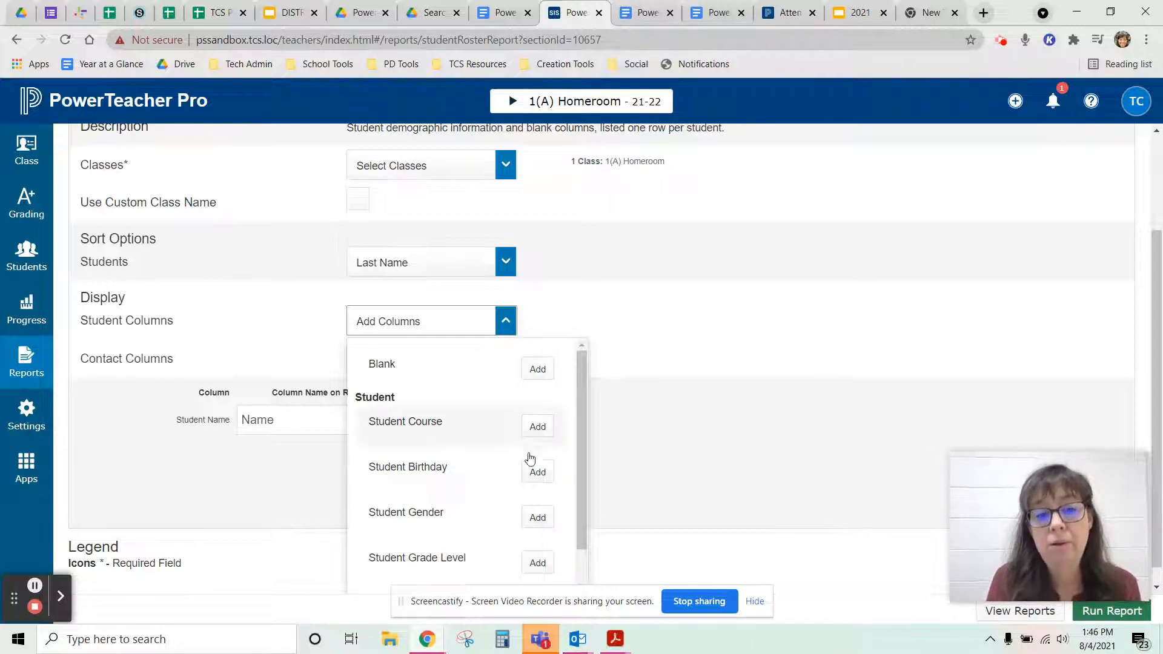
{"action": "left_click", "coordinate": [538, 472]}
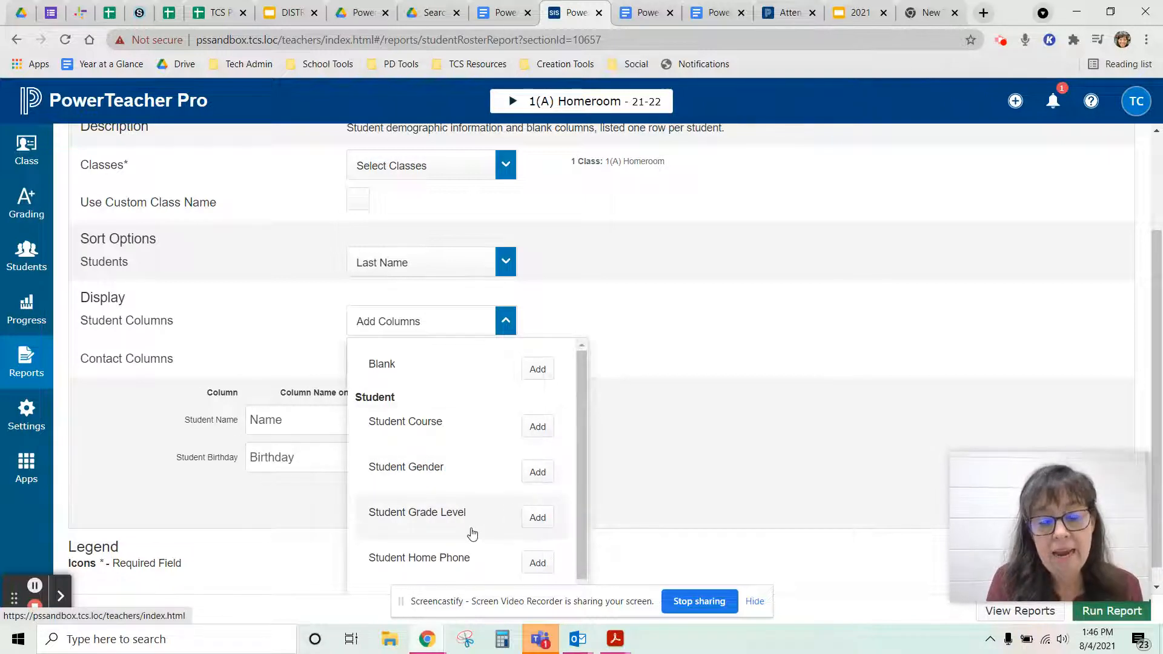
{"action": "scroll", "coordinate": [472, 533], "scroll_direction": "down", "scroll_amount": 1}
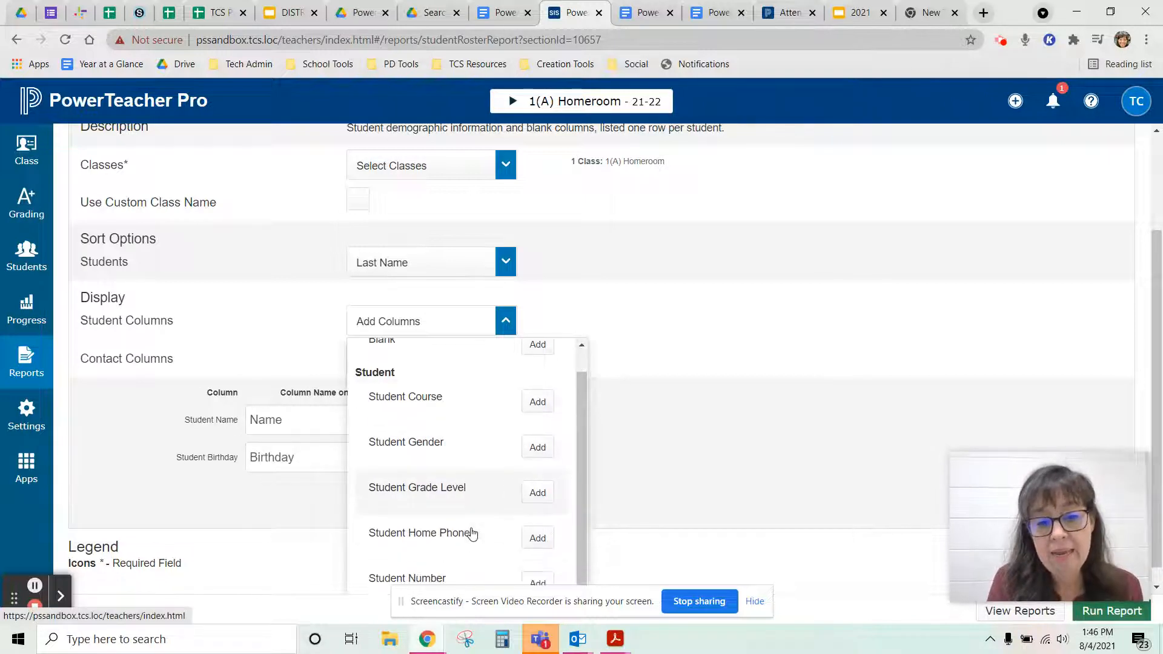
{"action": "left_click", "coordinate": [538, 585]}
{"action": "left_click", "coordinate": [648, 333]}
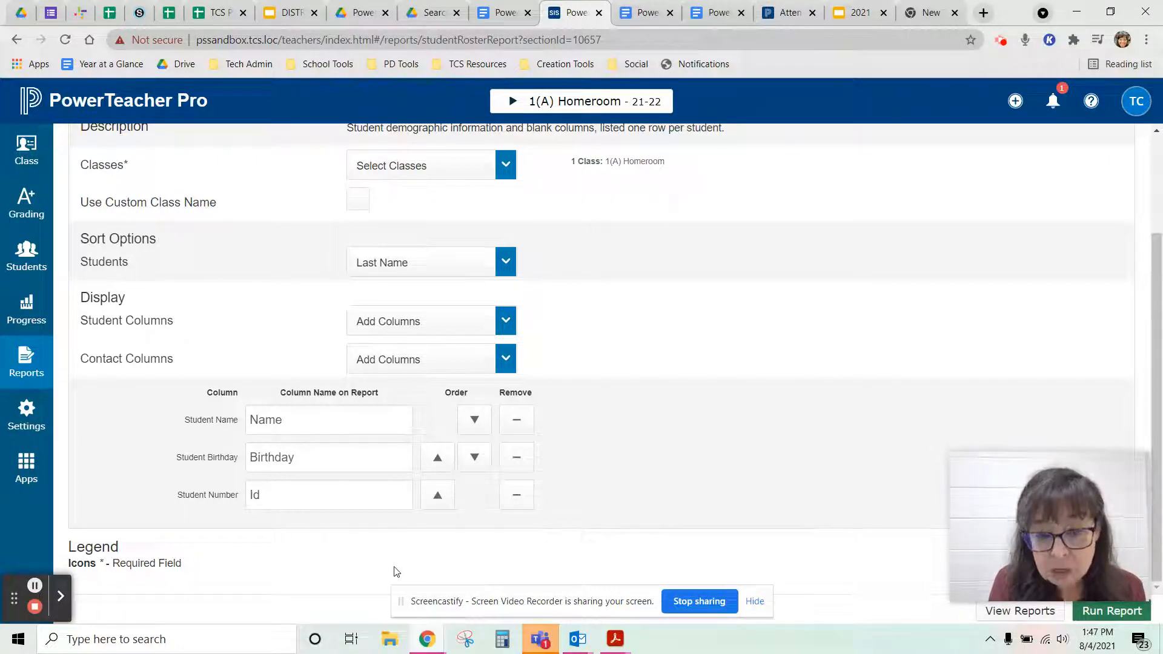
- Check which students the roster report includes and set its output format to PDF
{"action": "scroll", "coordinate": [271, 347], "scroll_direction": "up", "scroll_amount": 3}
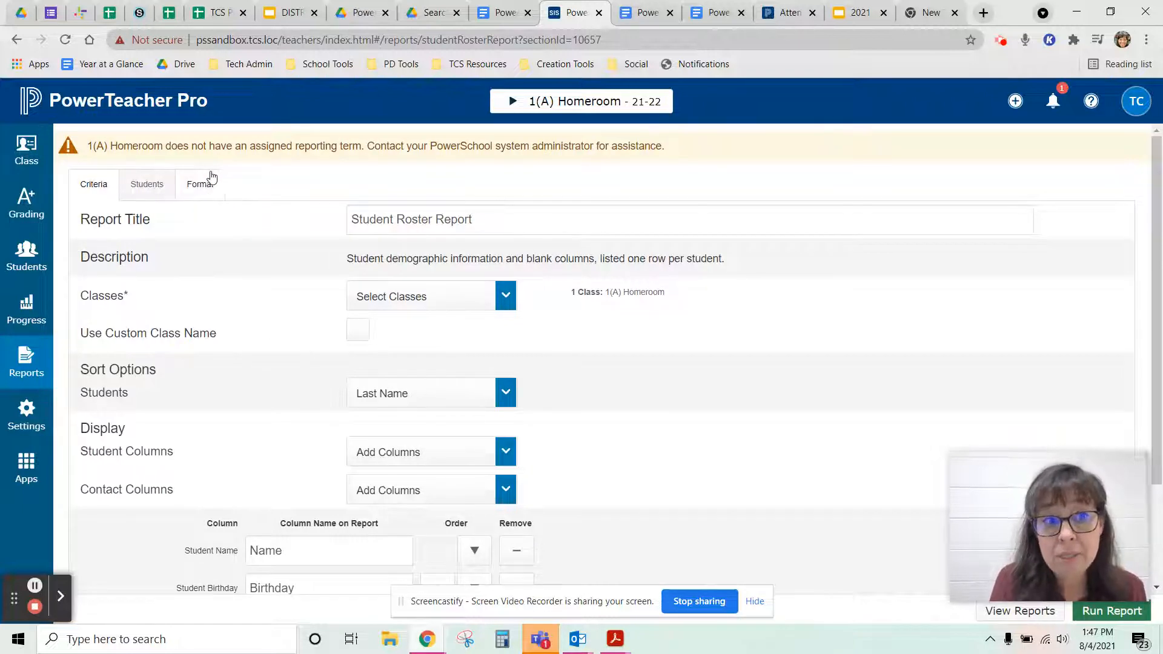
{"action": "left_click", "coordinate": [151, 186]}
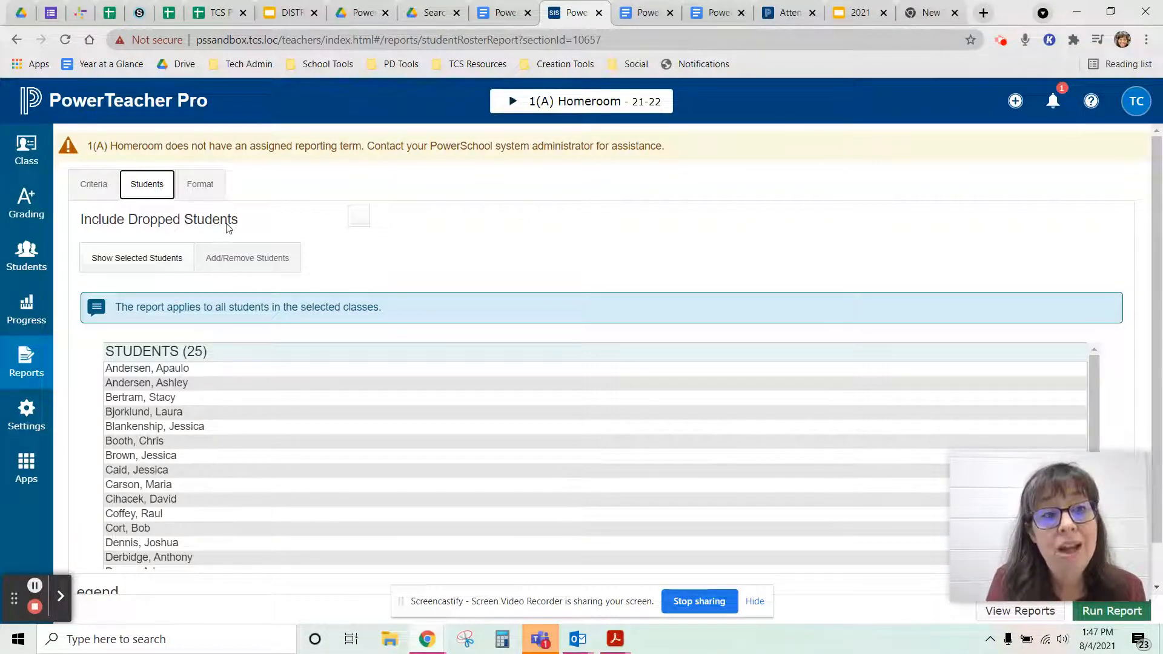
{"action": "left_click", "coordinate": [200, 181]}
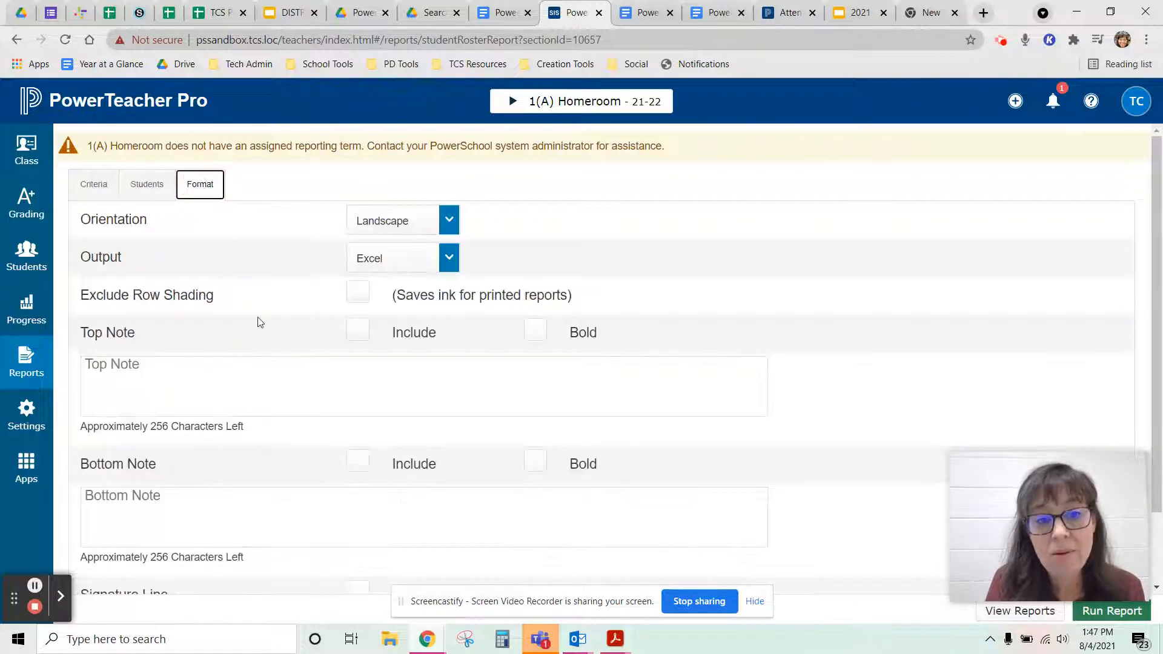
{"action": "left_click", "coordinate": [455, 260]}
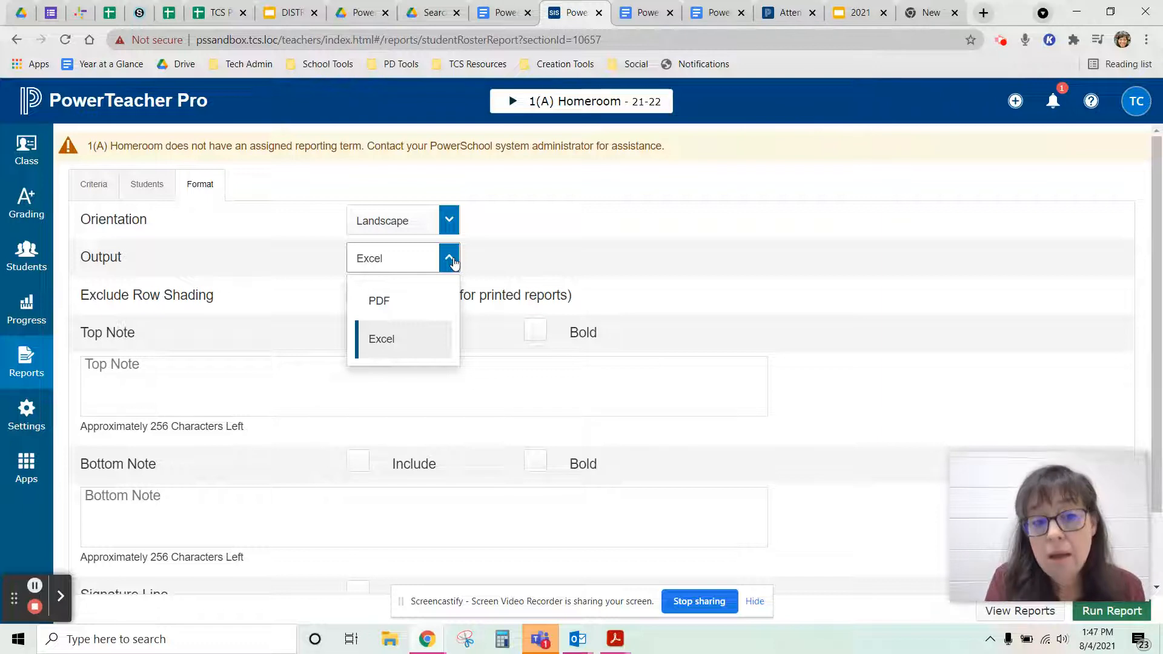
{"action": "left_click", "coordinate": [404, 312]}
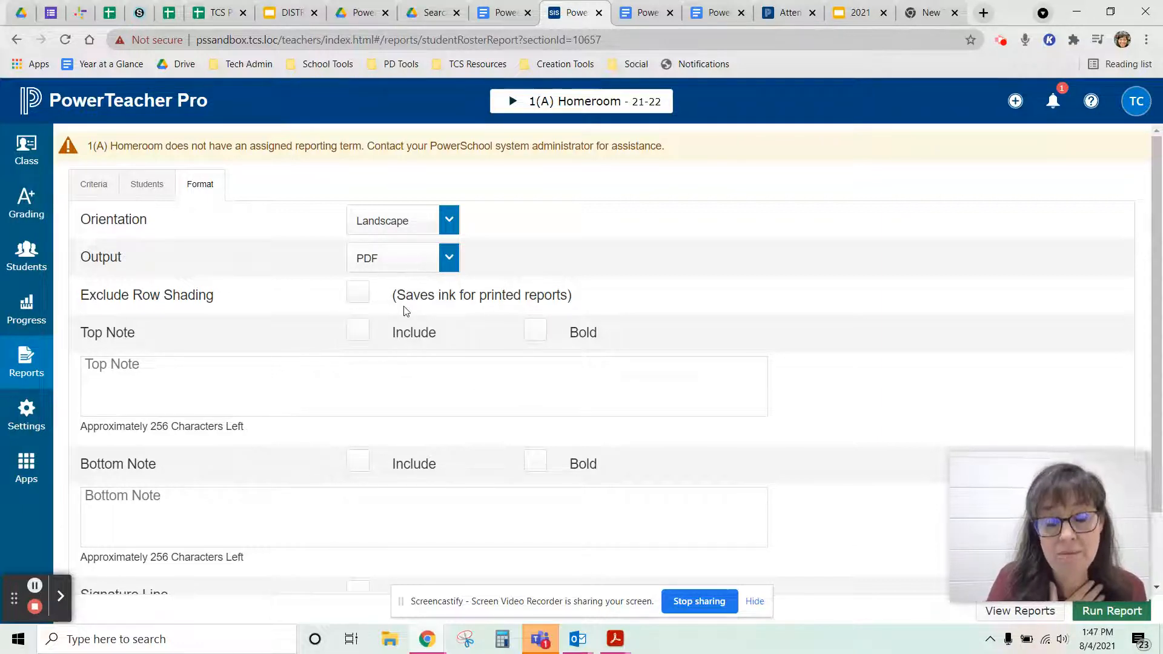
- Review the remaining note and signature format options, then run the Student Roster Report
{"action": "scroll", "coordinate": [679, 364], "scroll_direction": "down", "scroll_amount": 2}
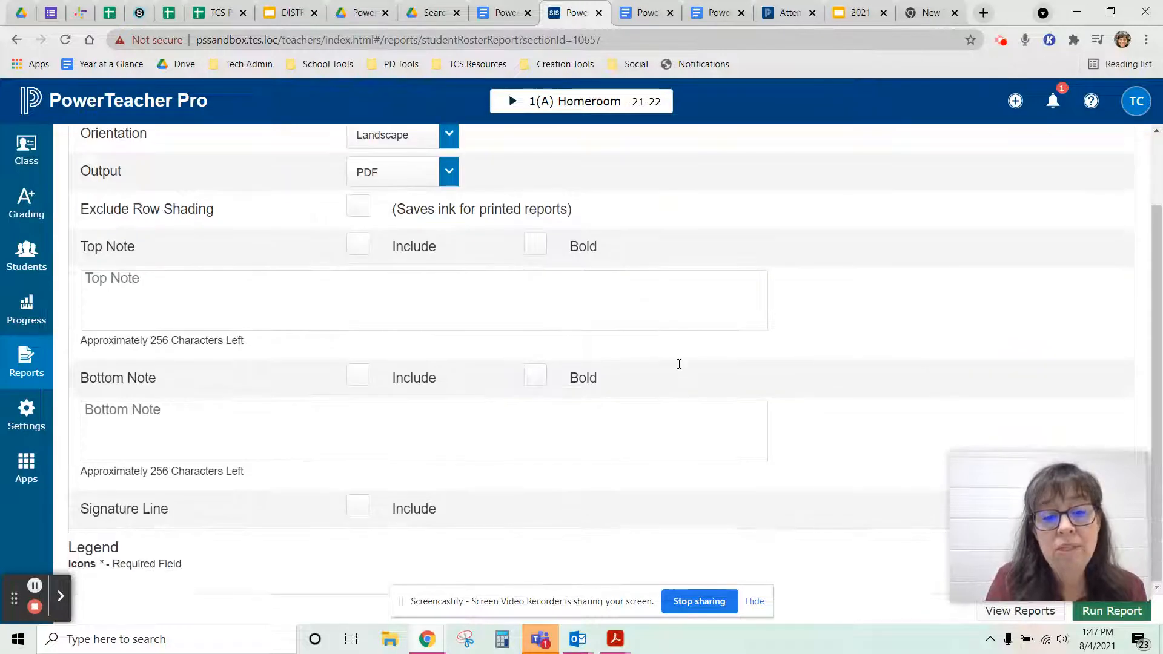
{"action": "scroll", "coordinate": [680, 366], "scroll_direction": "up", "scroll_amount": 2}
{"action": "scroll", "coordinate": [680, 367], "scroll_direction": "down", "scroll_amount": 2}
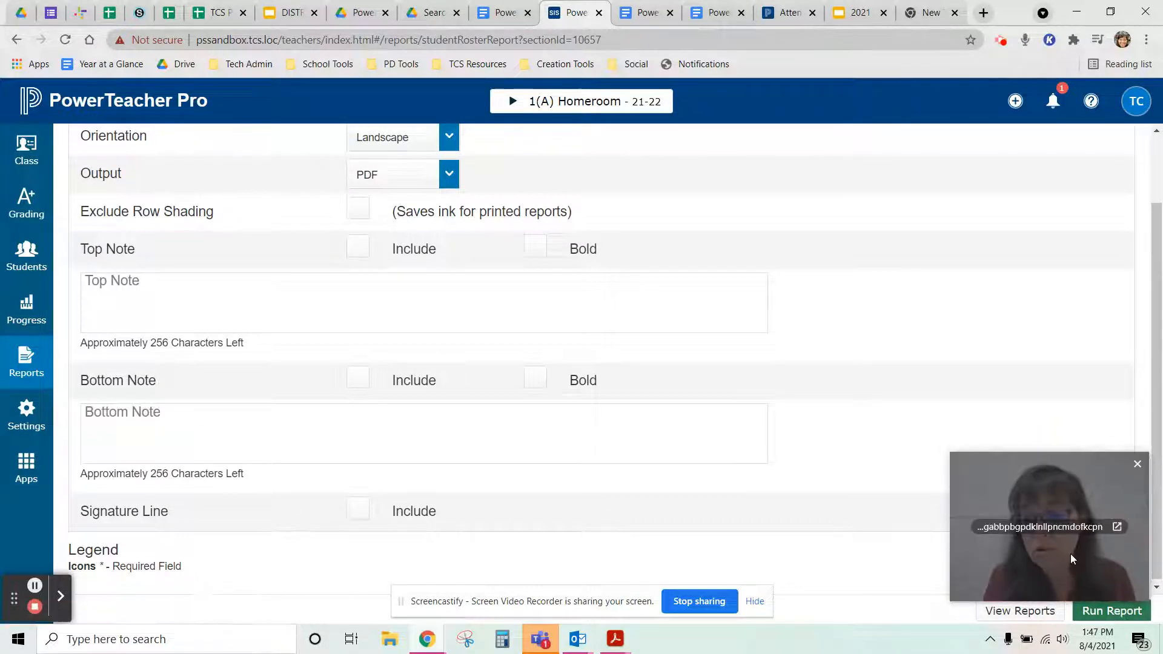
{"action": "left_click_drag", "start_coordinate": [1070, 553], "coordinate": [1075, 512]}
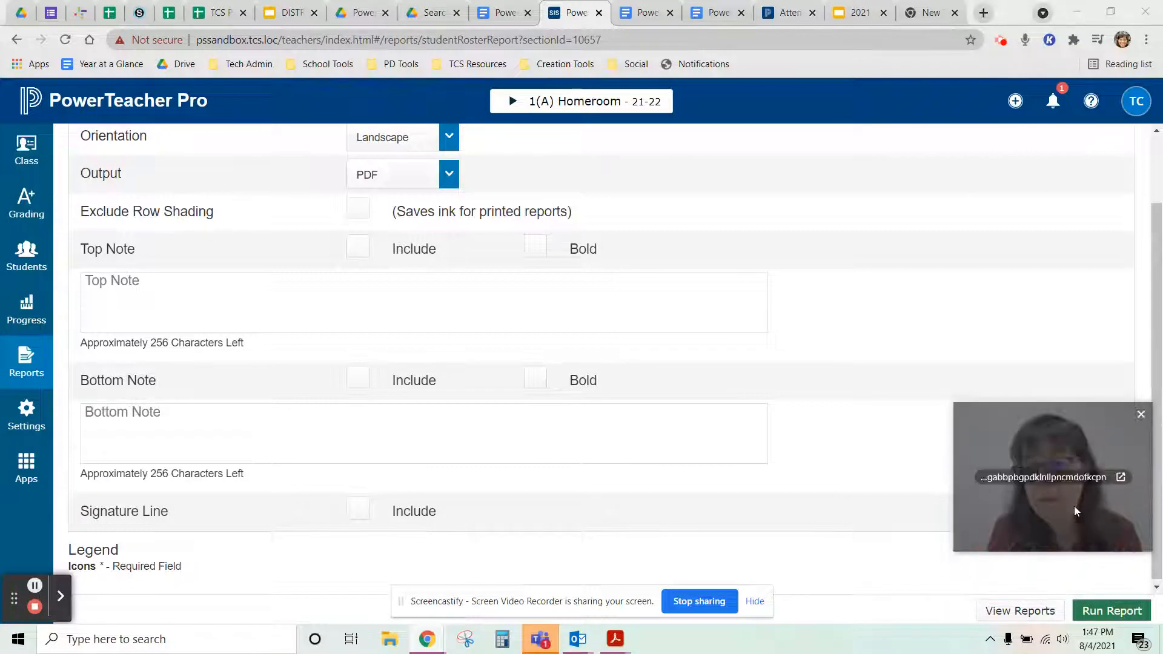
{"action": "left_click", "coordinate": [1110, 611]}
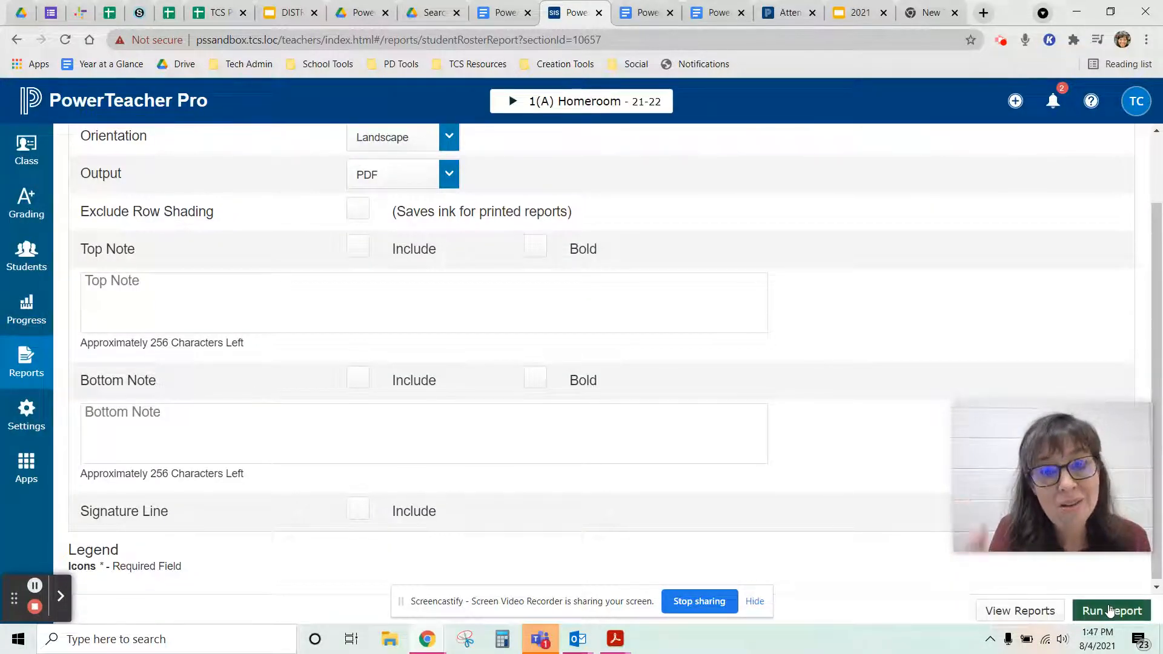
- Go to the Report Queue from the notifications and open the newest Student Roster Report
{"action": "mouse_move", "coordinate": [1128, 426]}
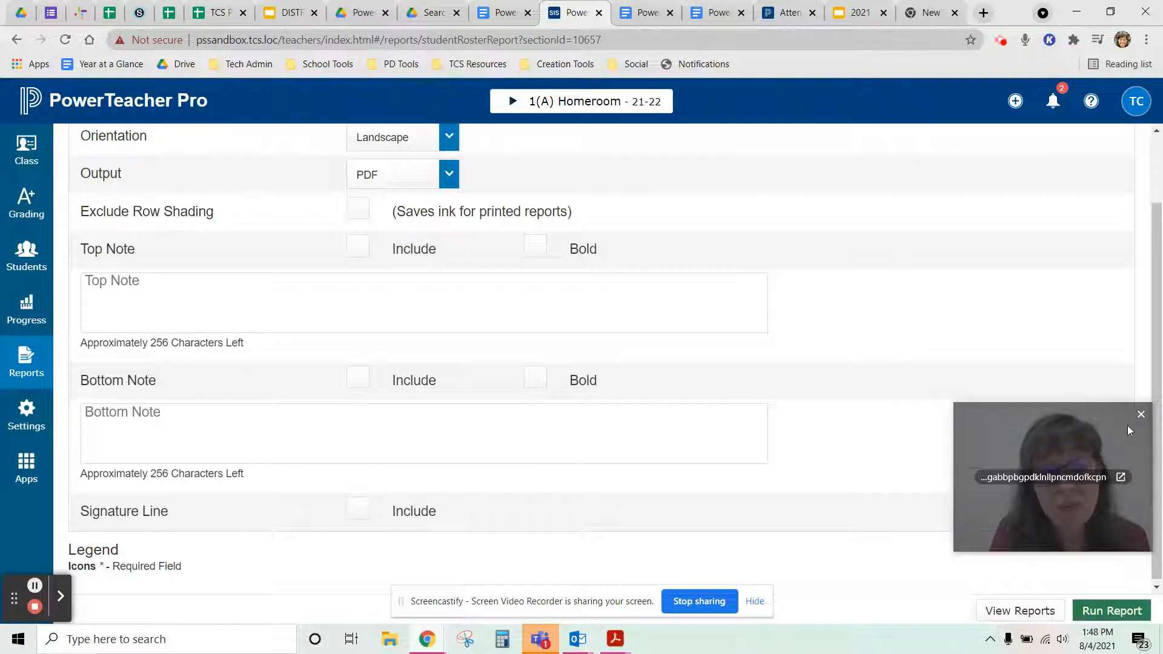
{"action": "left_click", "coordinate": [1052, 104]}
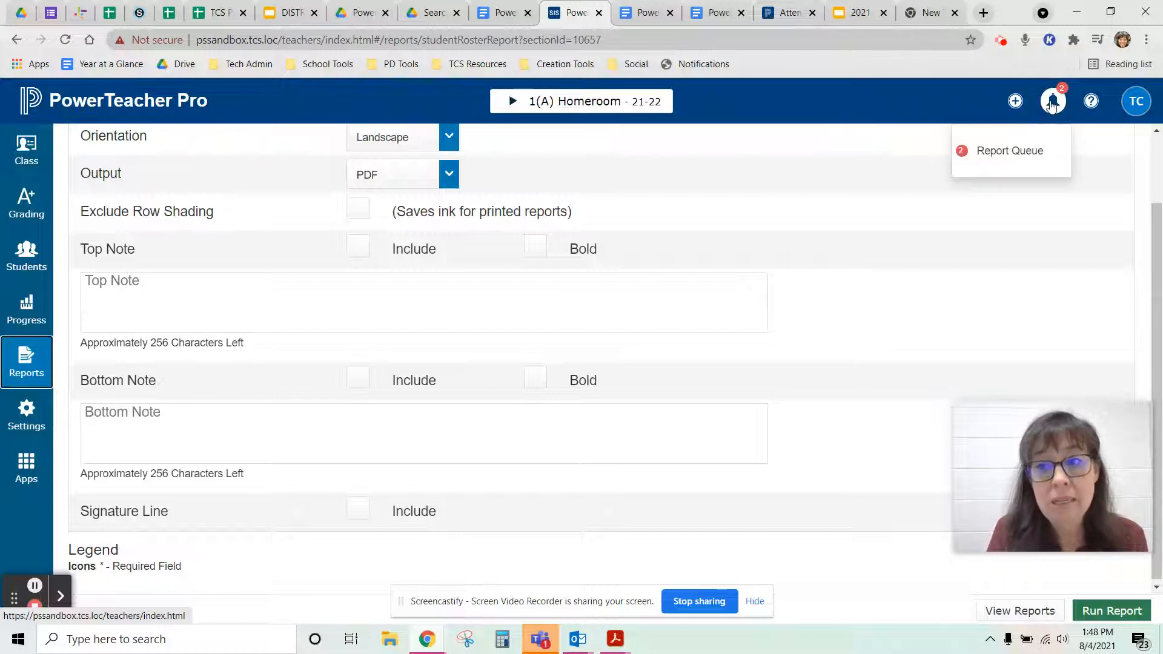
{"action": "left_click", "coordinate": [1027, 152]}
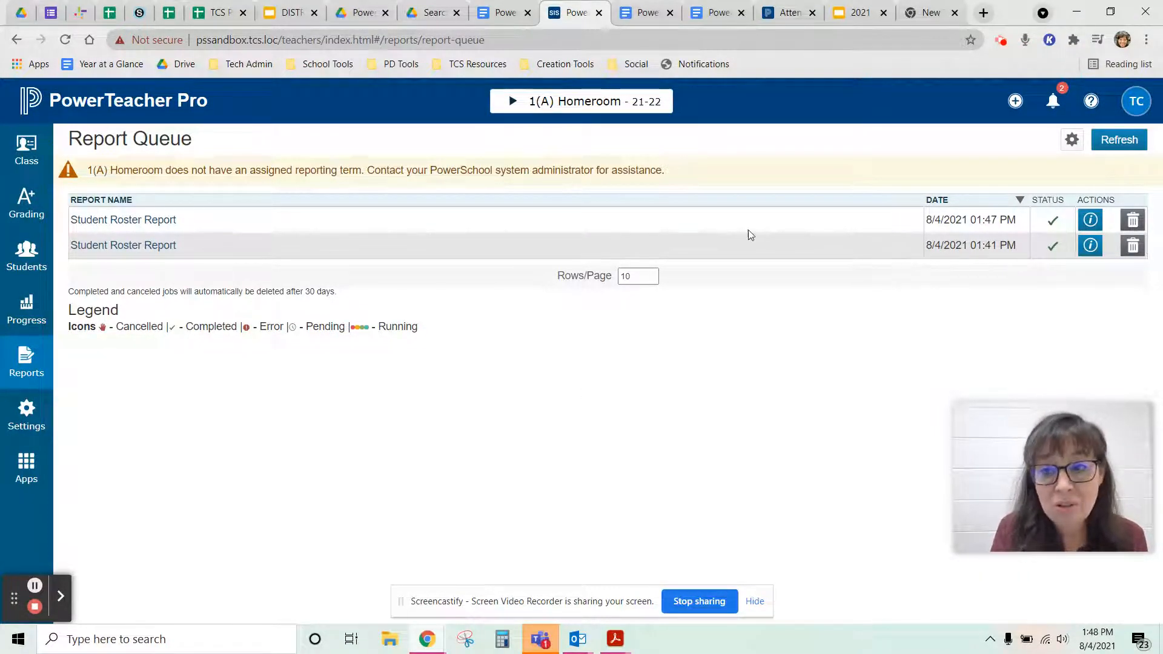
{"action": "left_click", "coordinate": [127, 221]}
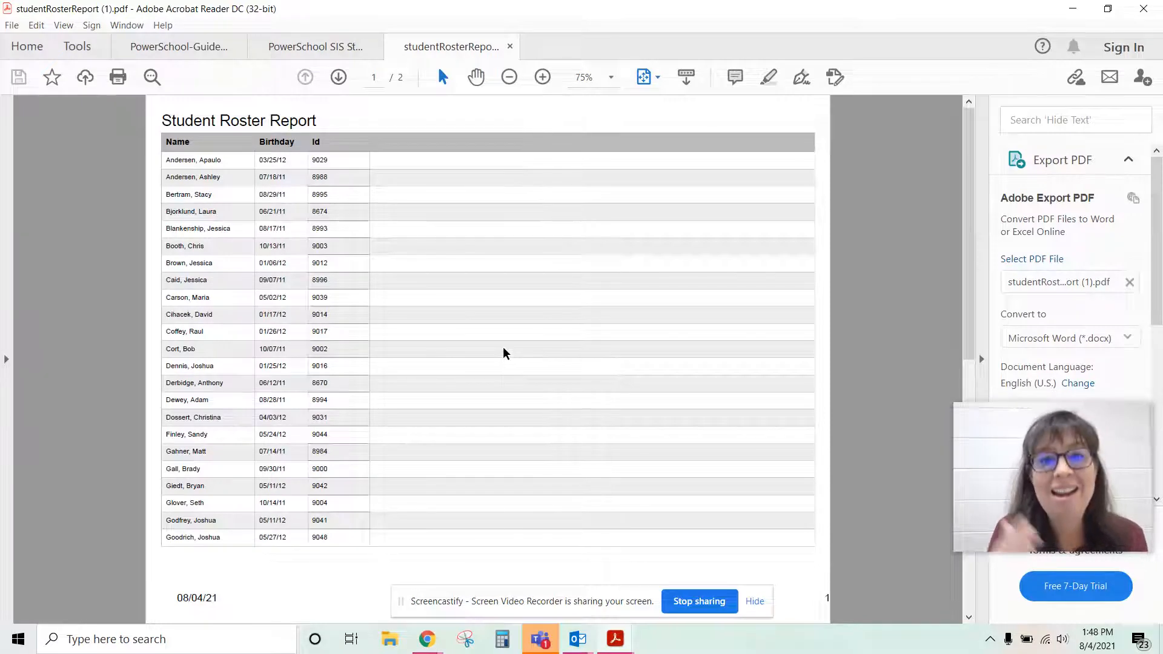
- Switch back to PowerTeacher Pro in the browser and reopen the Student Roster report setup
{"action": "key", "text": "alt+Tab"}
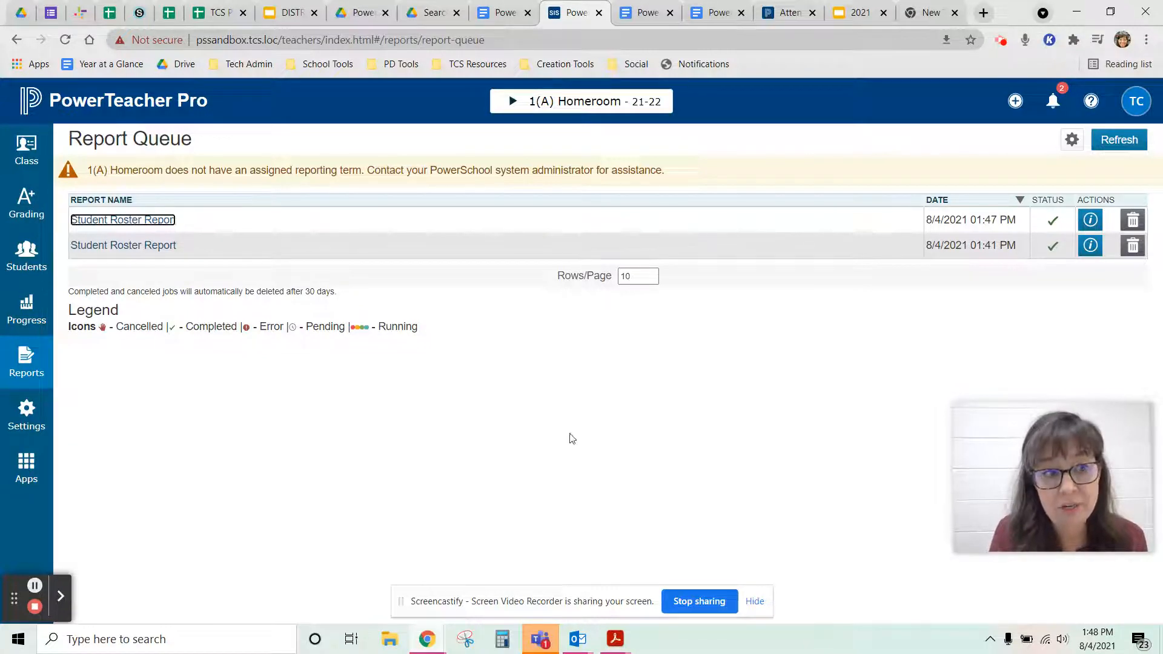
{"action": "left_click", "coordinate": [23, 366]}
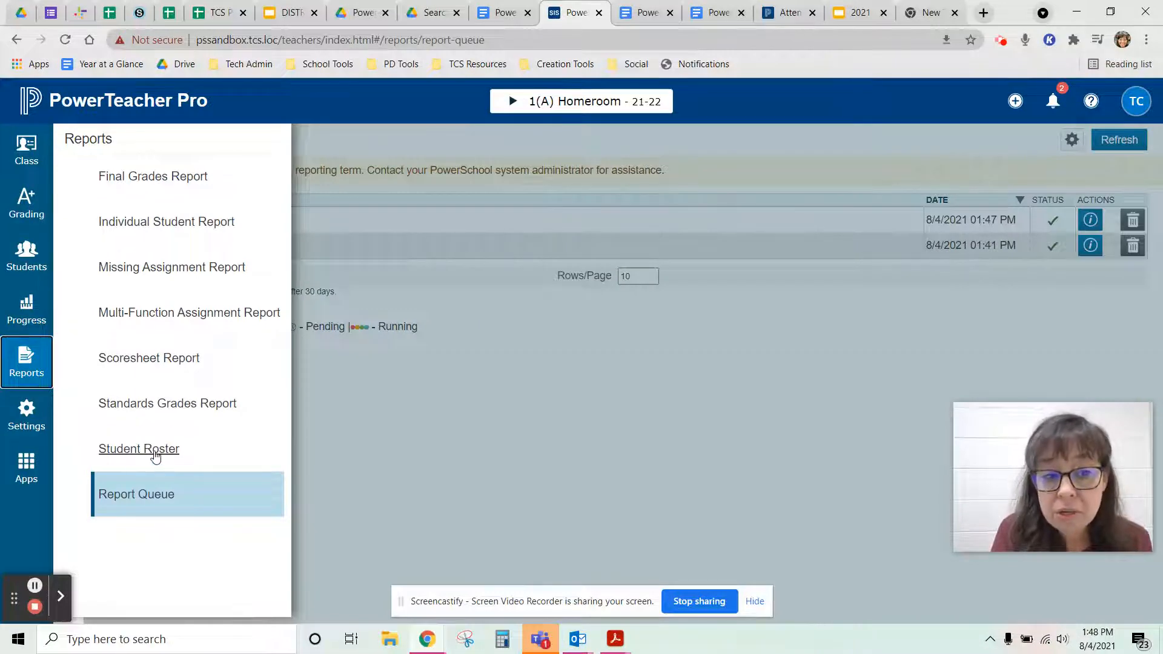
{"action": "left_click", "coordinate": [156, 457]}
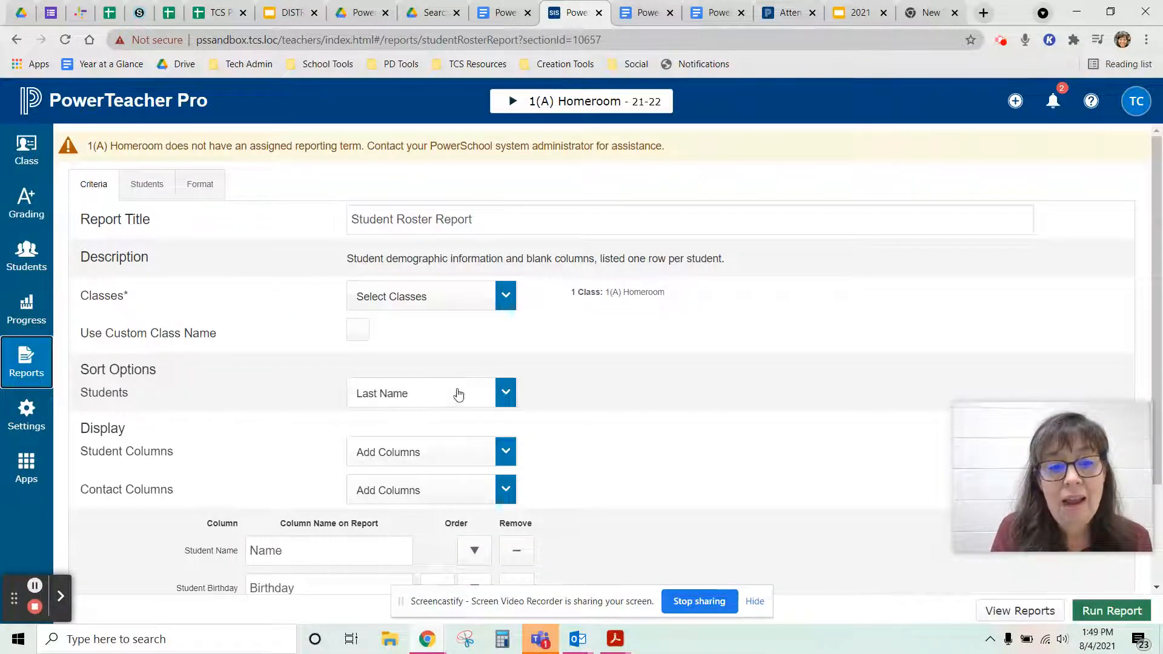
- Remove the Student Birthday and Student Number columns from the roster report
{"action": "scroll", "coordinate": [639, 387], "scroll_direction": "down", "scroll_amount": 3}
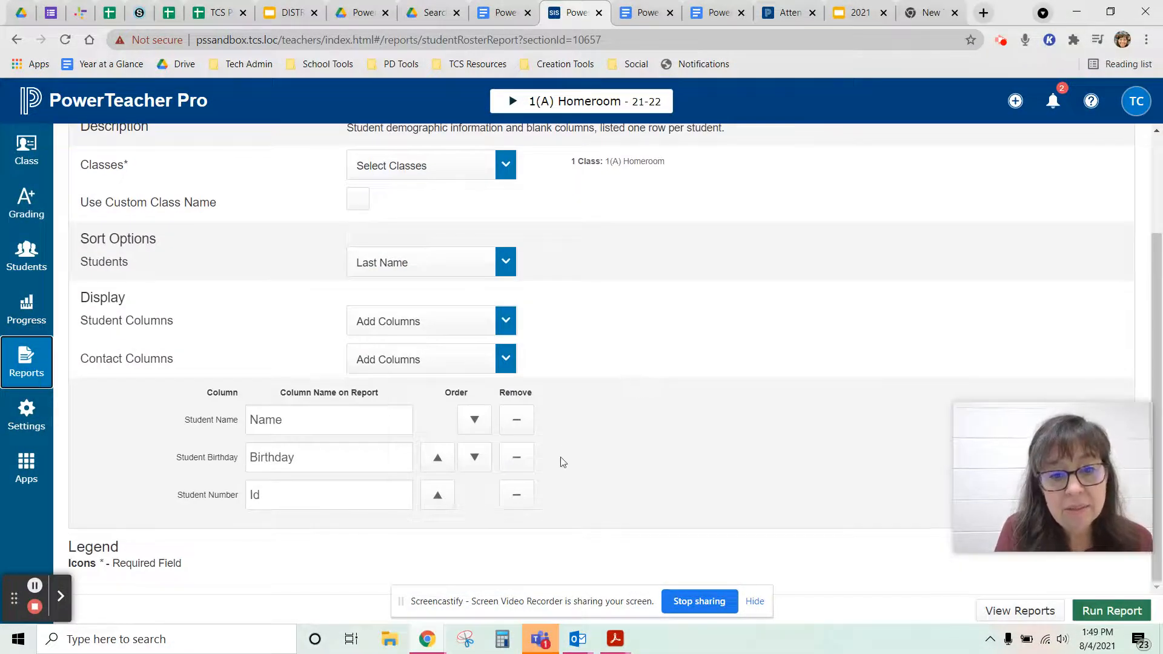
{"action": "left_click", "coordinate": [515, 459]}
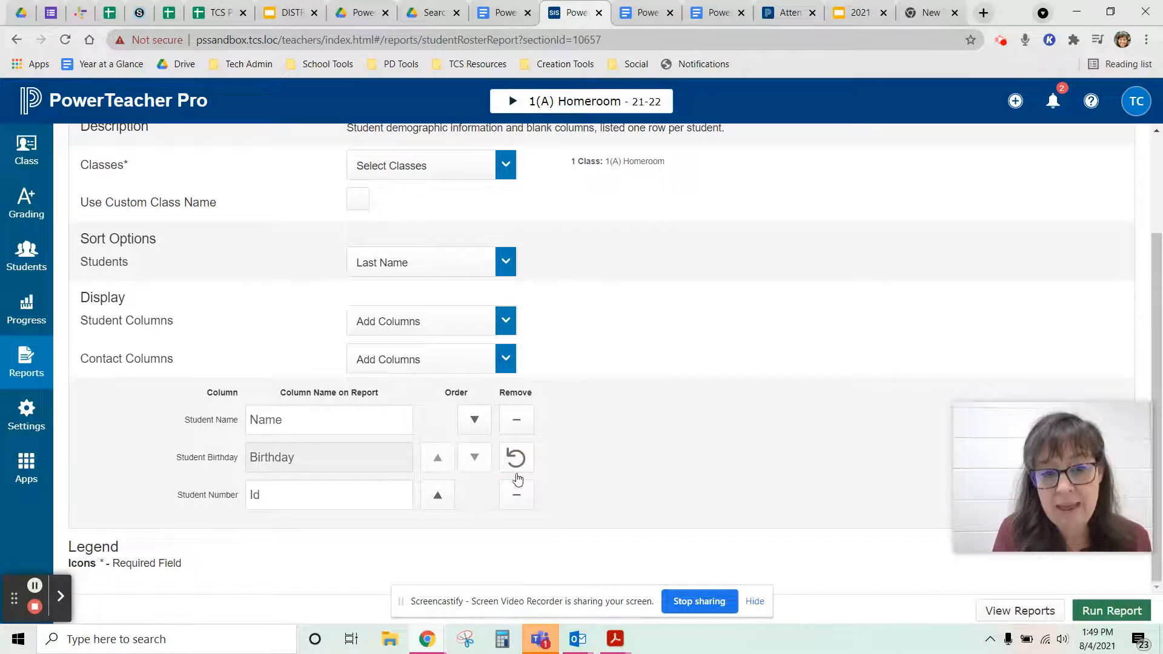
{"action": "left_click", "coordinate": [516, 498]}
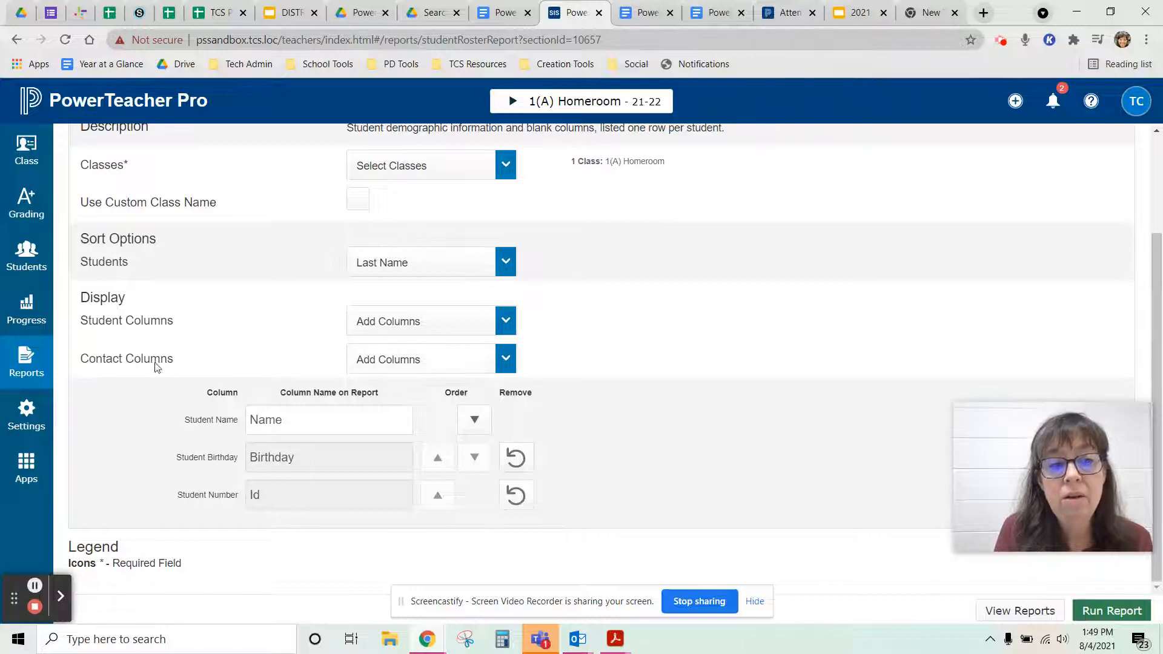
- Add the Contact Name and Contact Email columns to the roster report
{"action": "left_click", "coordinate": [506, 361]}
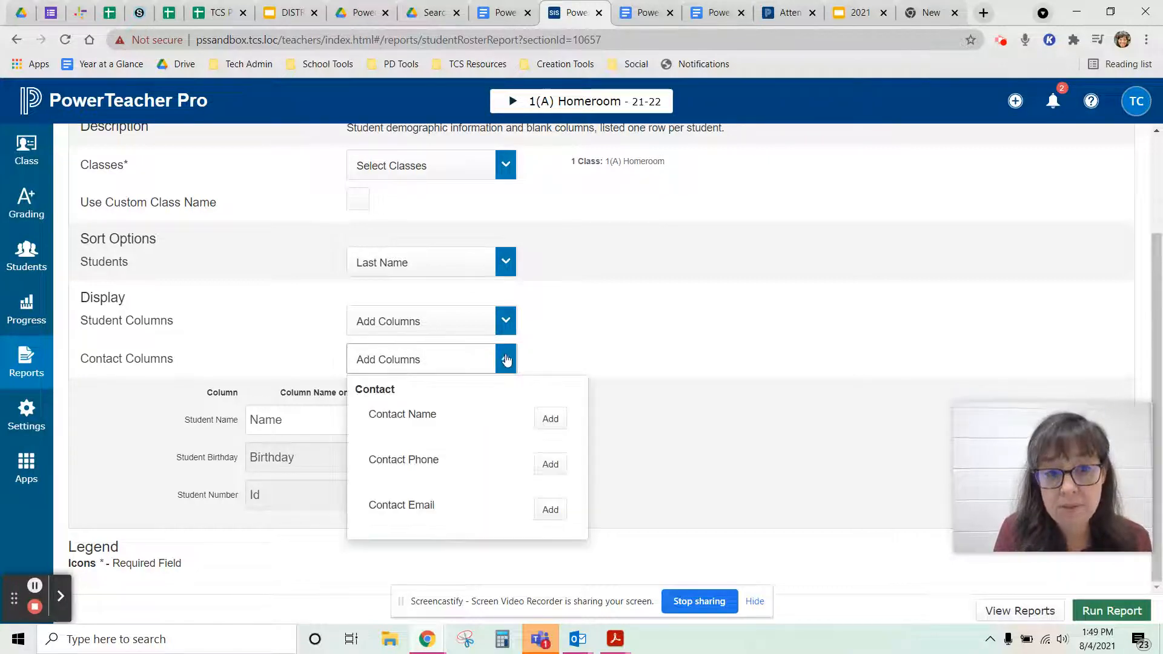
{"action": "left_click", "coordinate": [553, 420]}
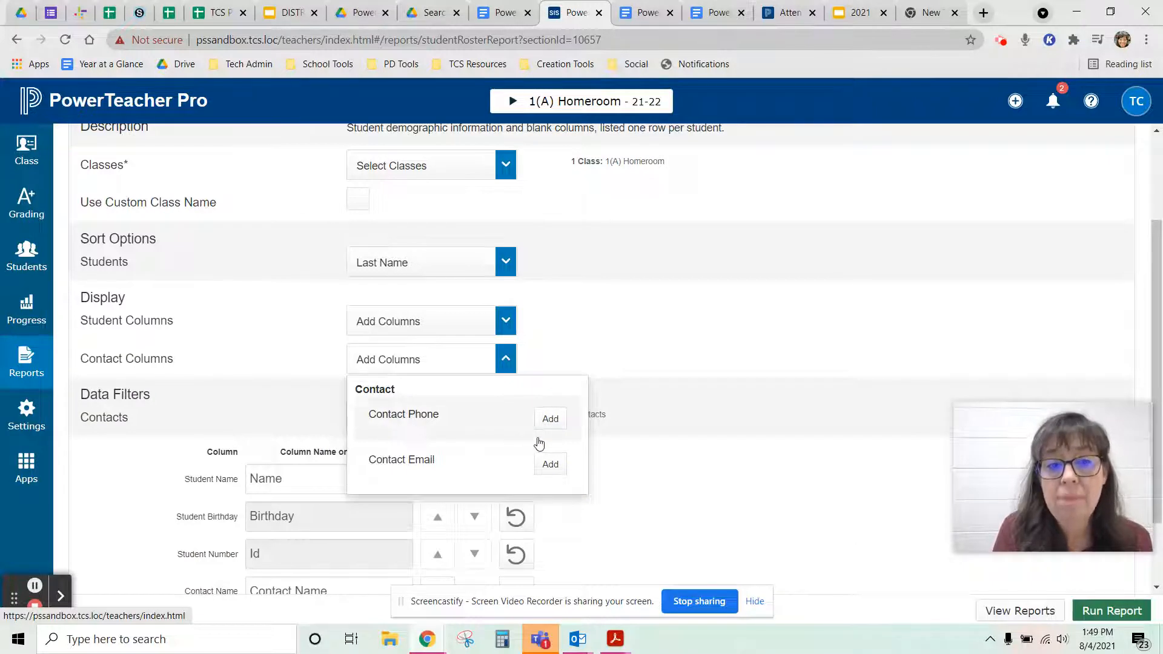
{"action": "left_click", "coordinate": [553, 465]}
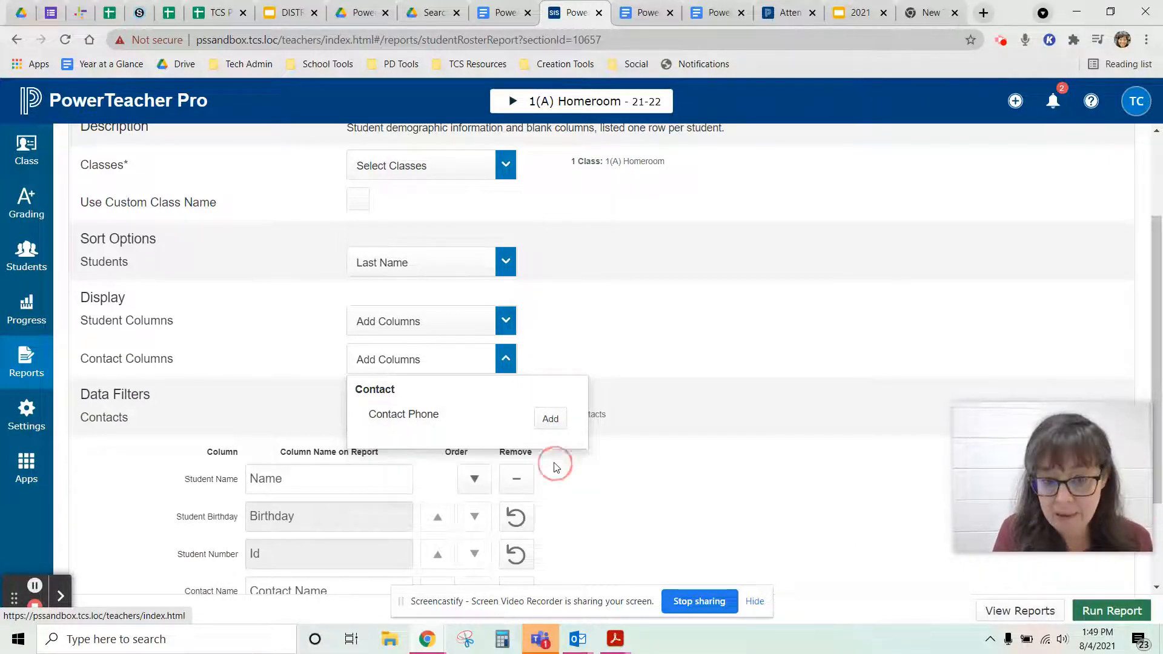
{"action": "left_click", "coordinate": [637, 463]}
{"action": "scroll", "coordinate": [699, 467], "scroll_direction": "down", "scroll_amount": 1}
{"action": "scroll", "coordinate": [700, 467], "scroll_direction": "down", "scroll_amount": 1}
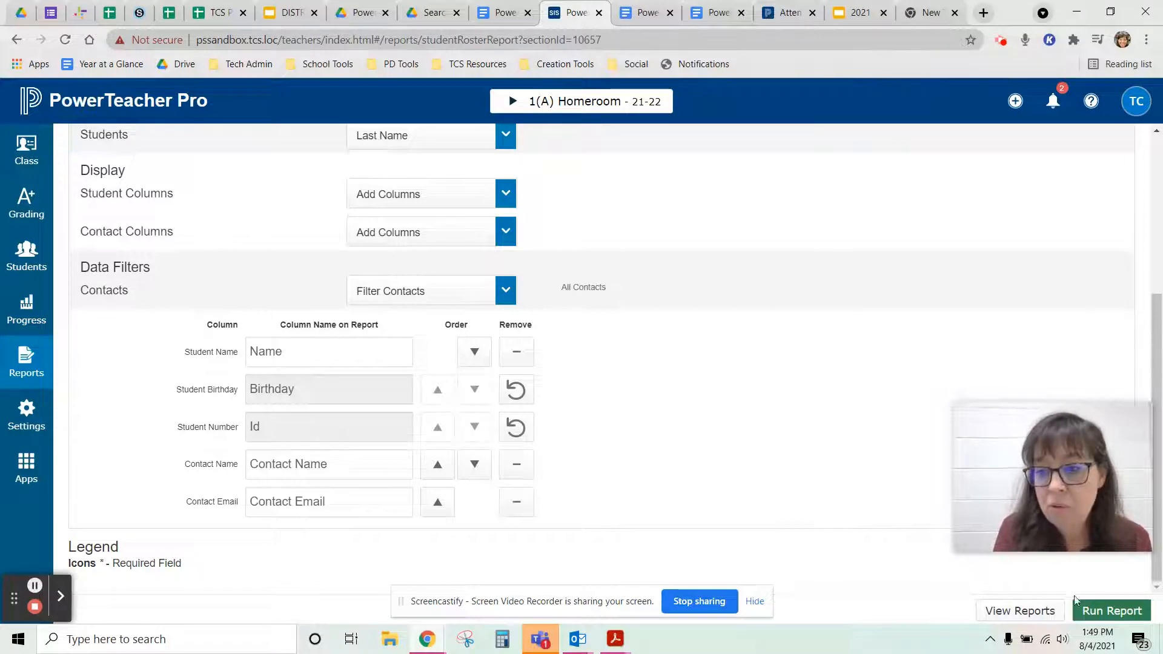
- Run the roster report with the contact columns and open the newest Student Roster Report from the Report Queue
{"action": "left_click", "coordinate": [1100, 613]}
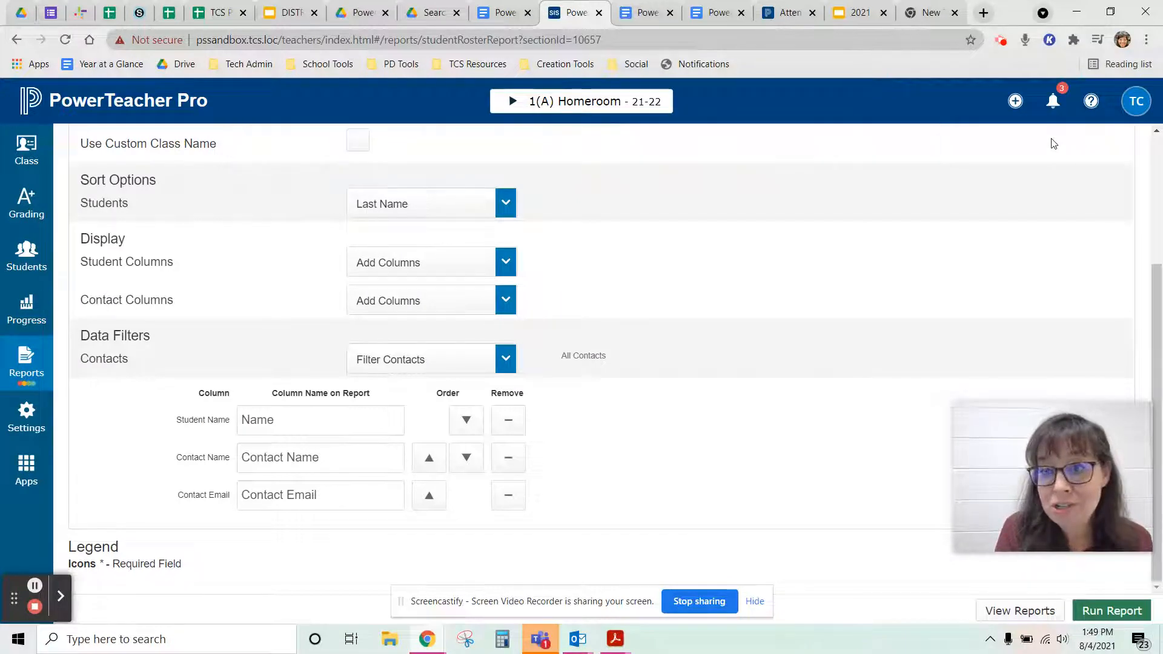
{"action": "left_click", "coordinate": [1056, 102]}
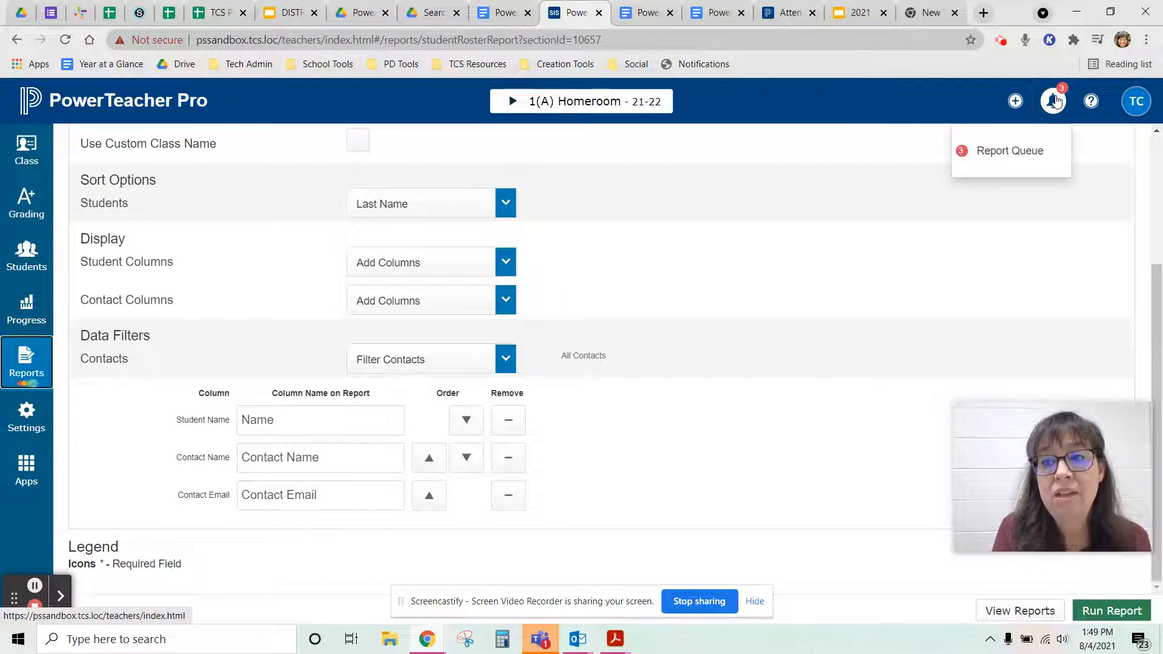
{"action": "left_click", "coordinate": [1007, 153]}
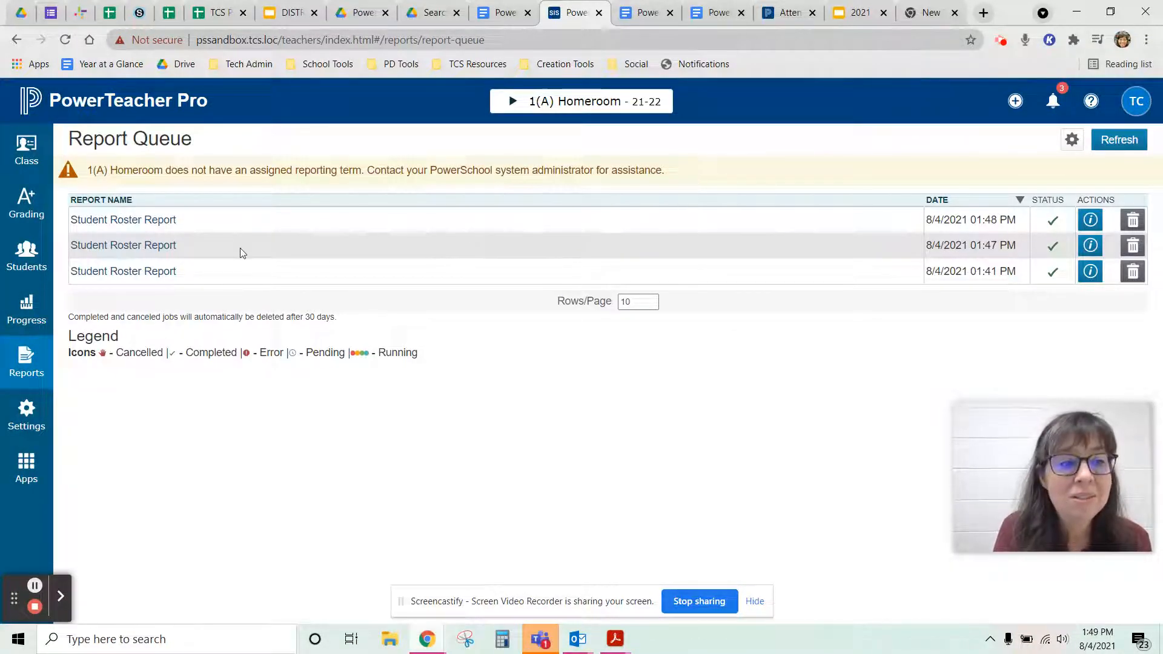
{"action": "left_click", "coordinate": [137, 220]}
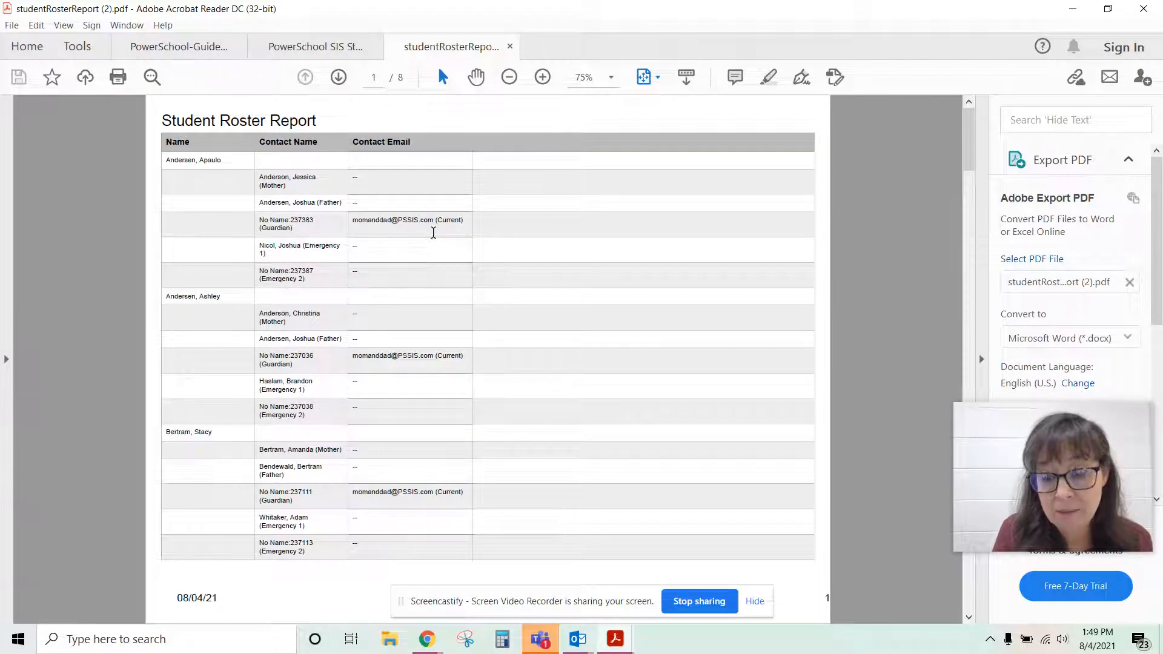
- Close only the current roster PDF in Acrobat Reader and minimize it to return to PowerTeacher Pro
{"action": "left_click", "coordinate": [1158, 10]}
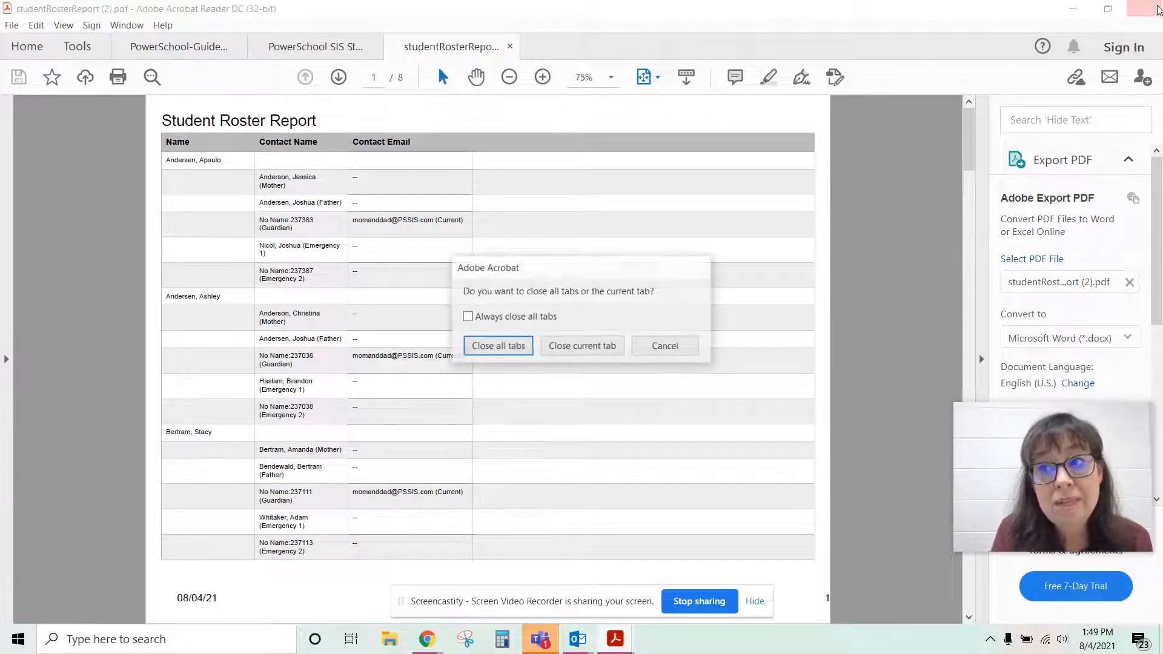
{"action": "left_click", "coordinate": [591, 346]}
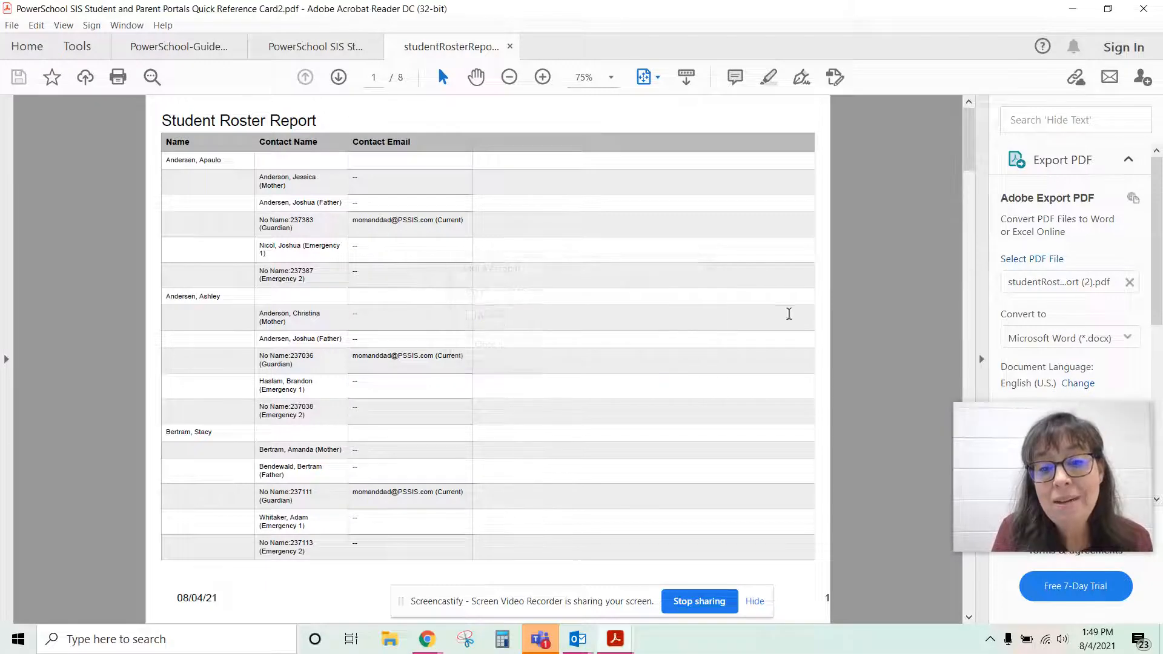
{"action": "left_click", "coordinate": [1073, 16]}
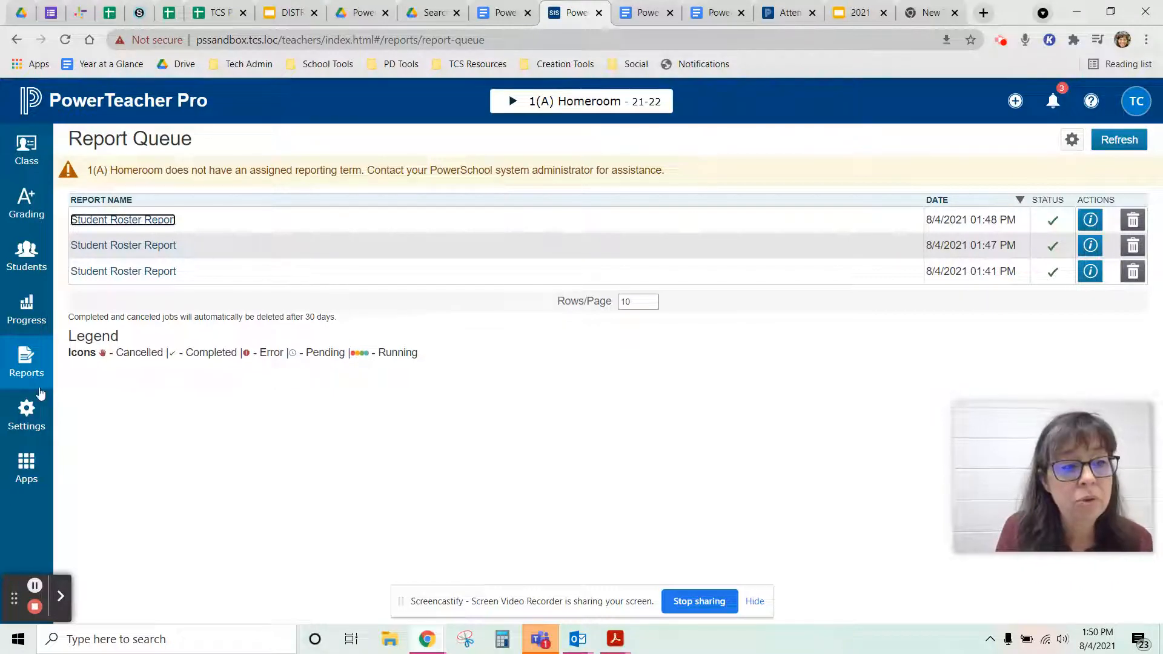
- Reopen the Student Roster report setup and review its selected columns
{"action": "left_click", "coordinate": [29, 360]}
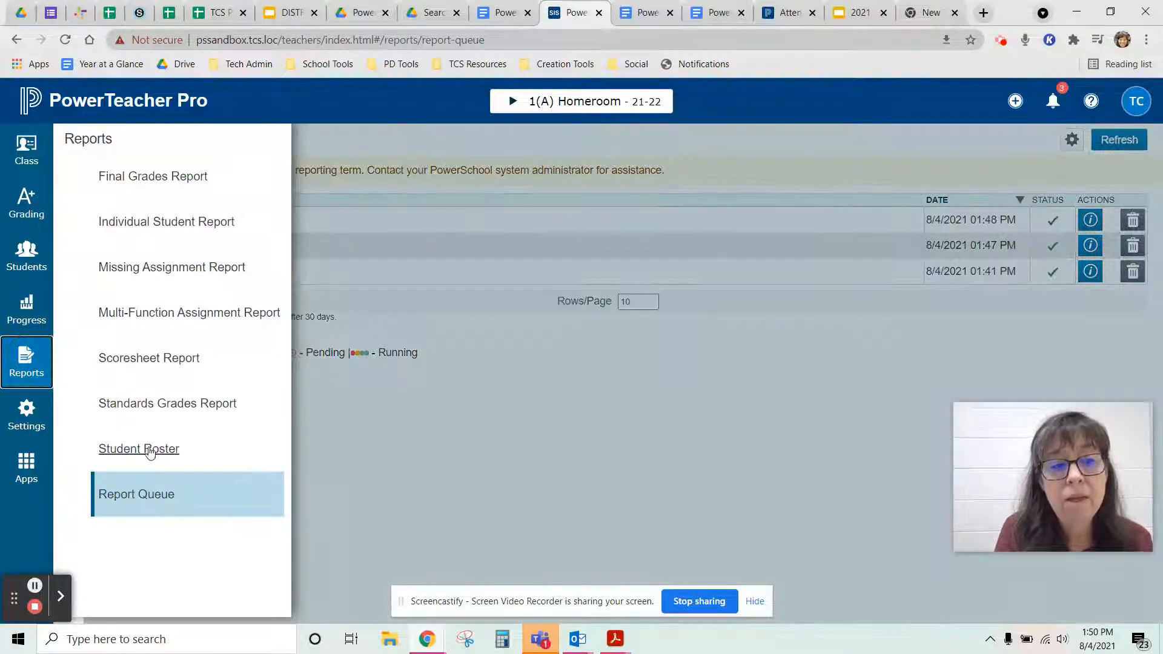
{"action": "left_click", "coordinate": [138, 448]}
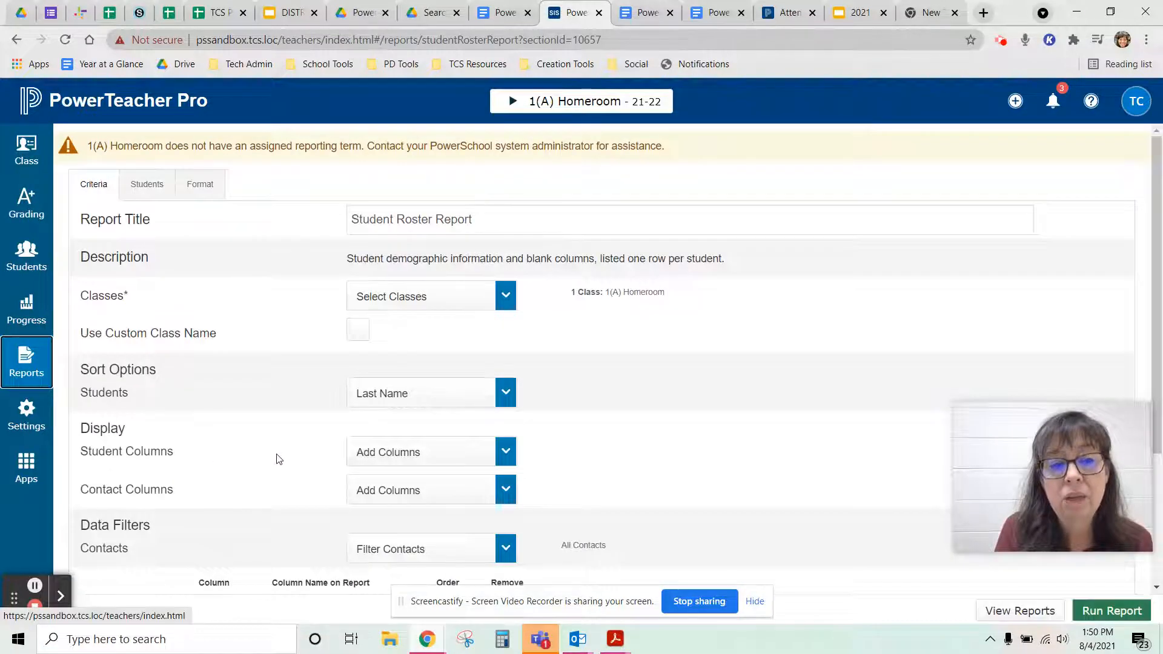
{"action": "scroll", "coordinate": [341, 468], "scroll_direction": "down", "scroll_amount": 3}
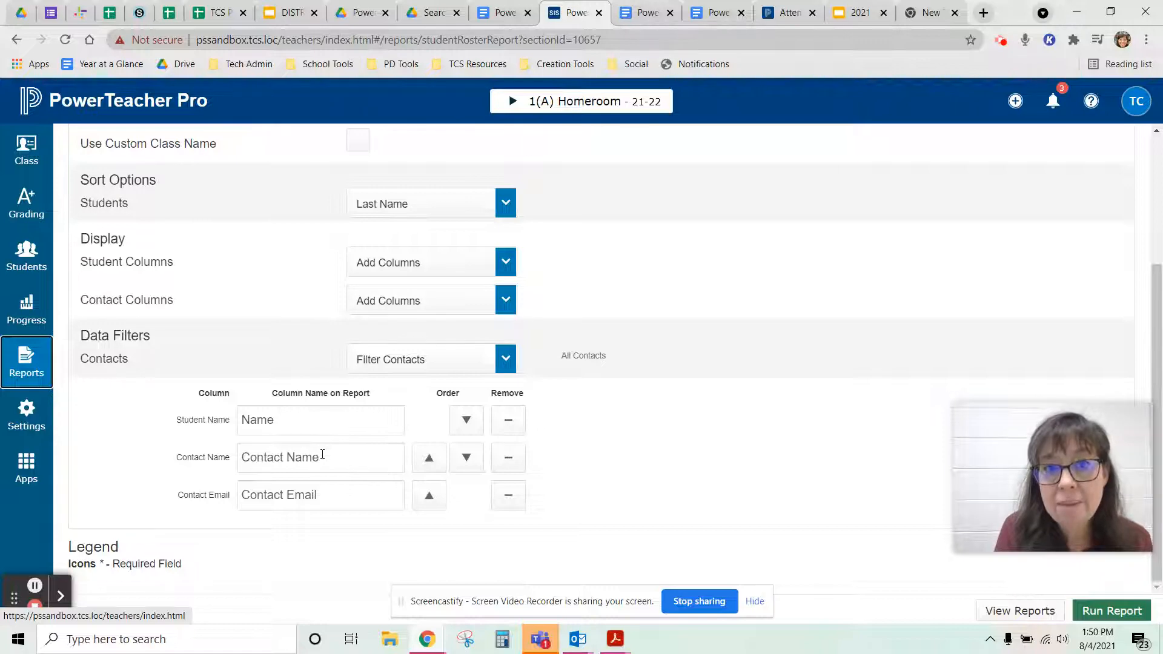
{"action": "scroll", "coordinate": [368, 435], "scroll_direction": "up", "scroll_amount": 3}
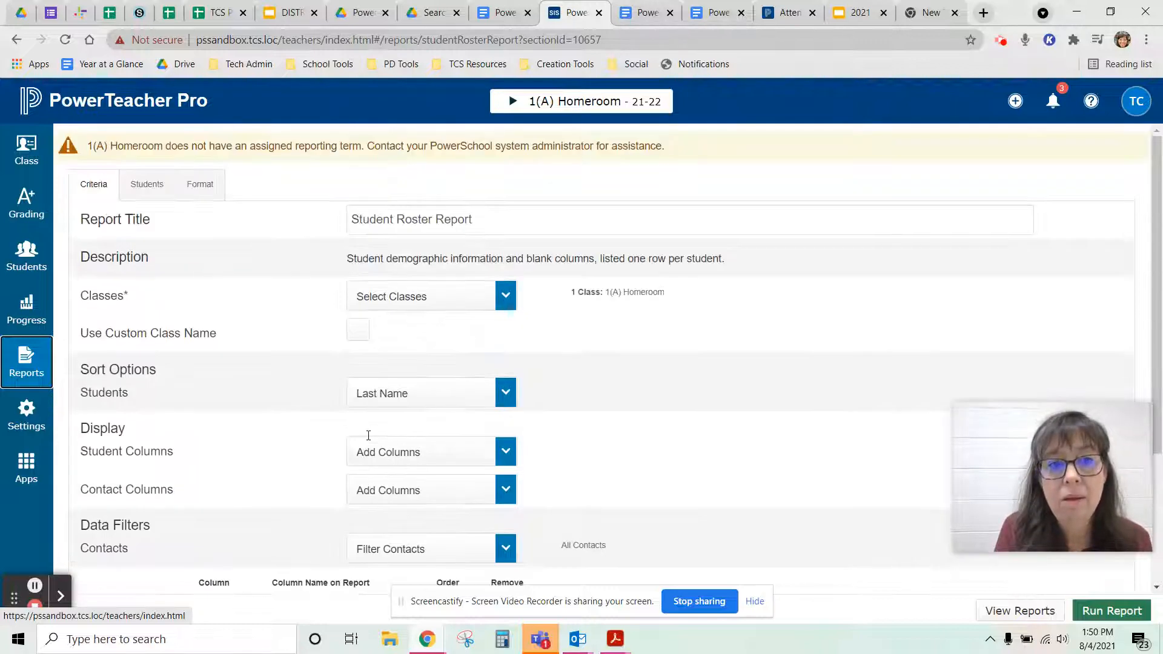
- Set the roster report's output format to an Excel spreadsheet and run the report
{"action": "left_click", "coordinate": [203, 183]}
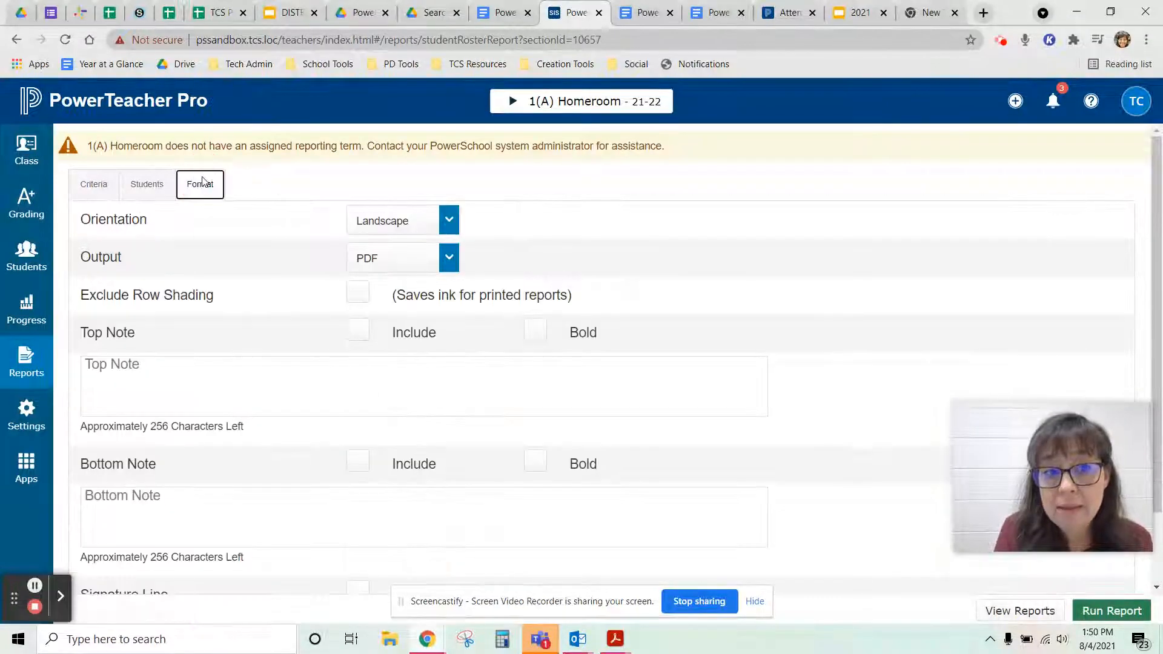
{"action": "left_click", "coordinate": [449, 259]}
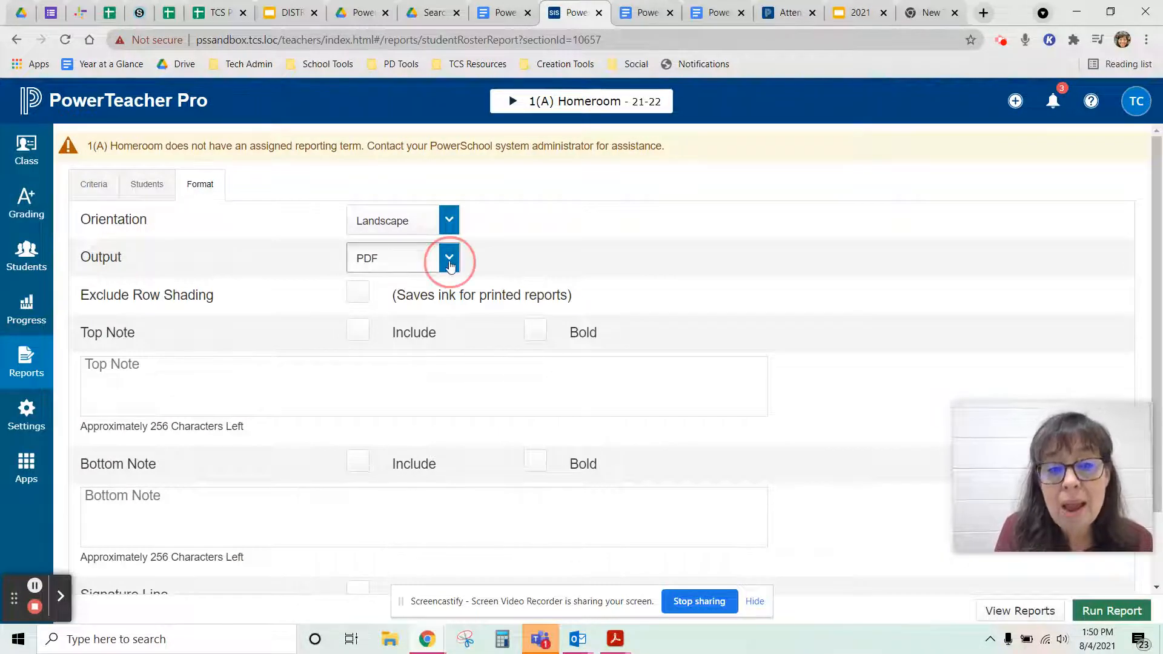
{"action": "left_click", "coordinate": [405, 353]}
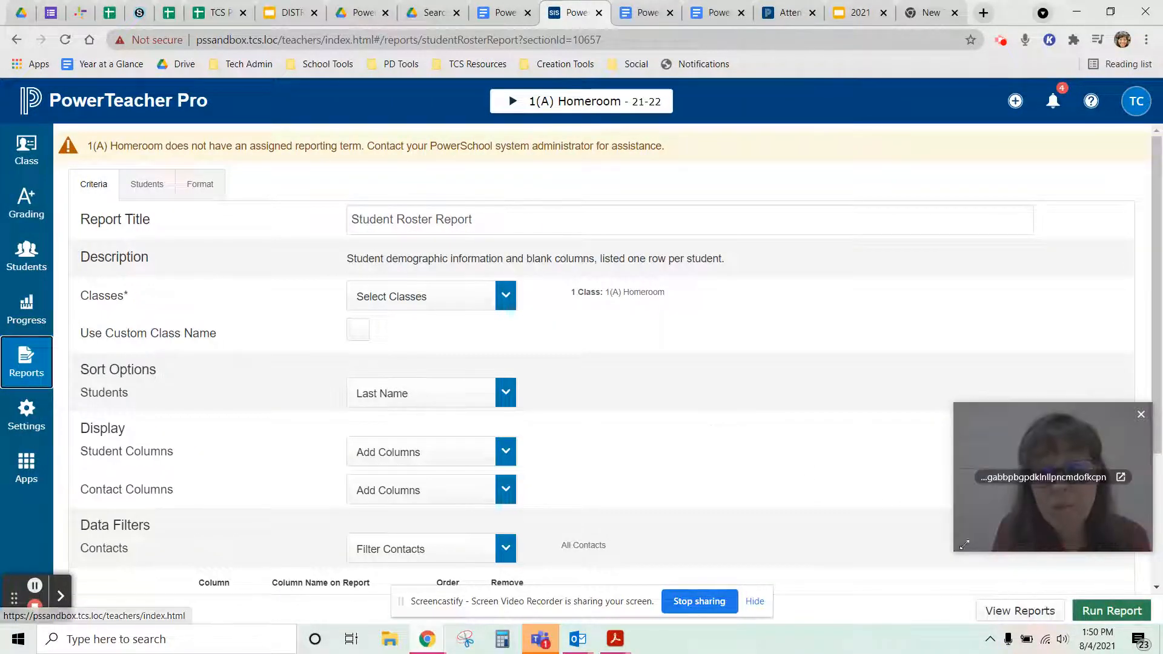
{"action": "left_click", "coordinate": [1097, 608]}
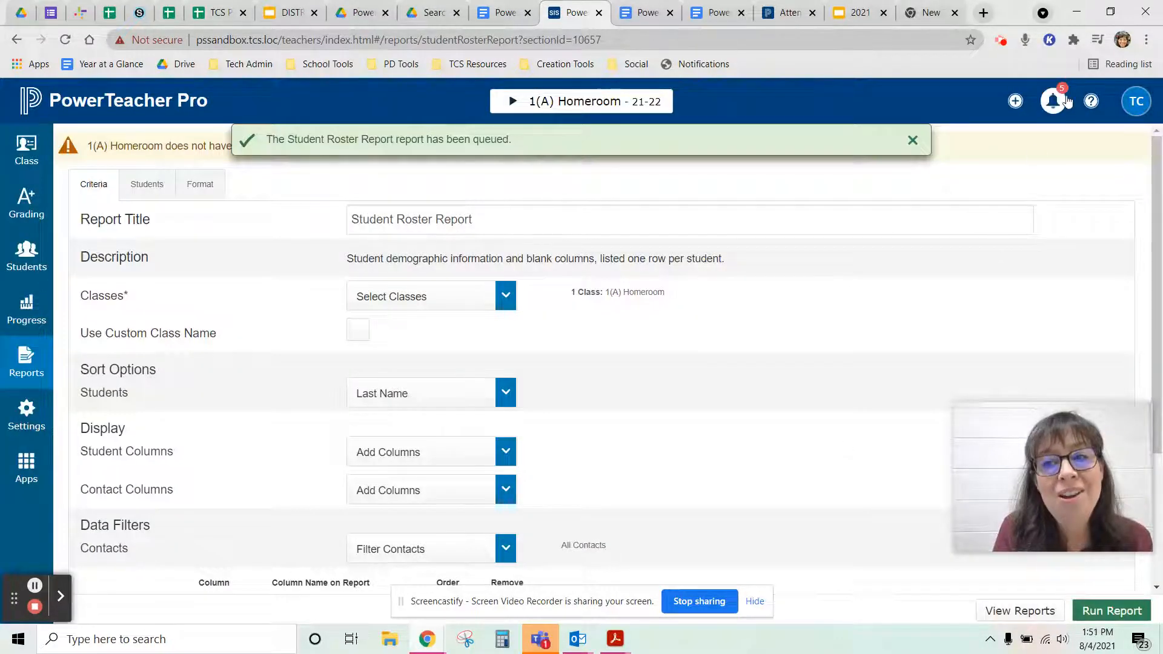
- Download the newest Student Roster Report from the Report Queue and open the resulting .xlsx file
{"action": "left_click", "coordinate": [1050, 108]}
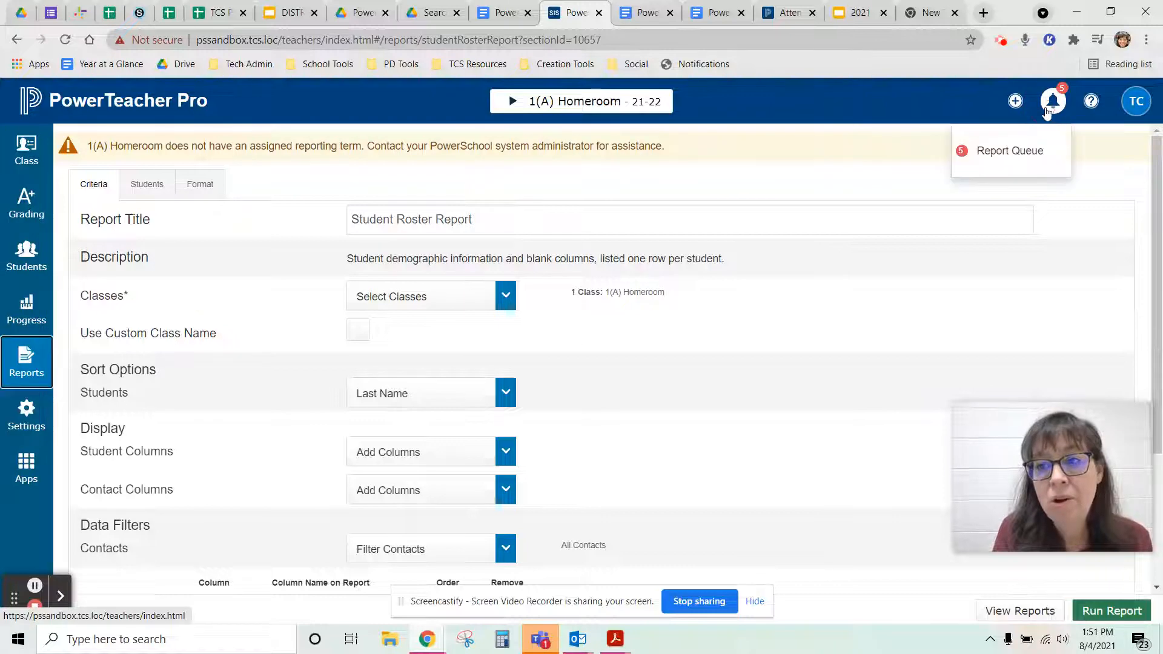
{"action": "left_click", "coordinate": [1018, 161]}
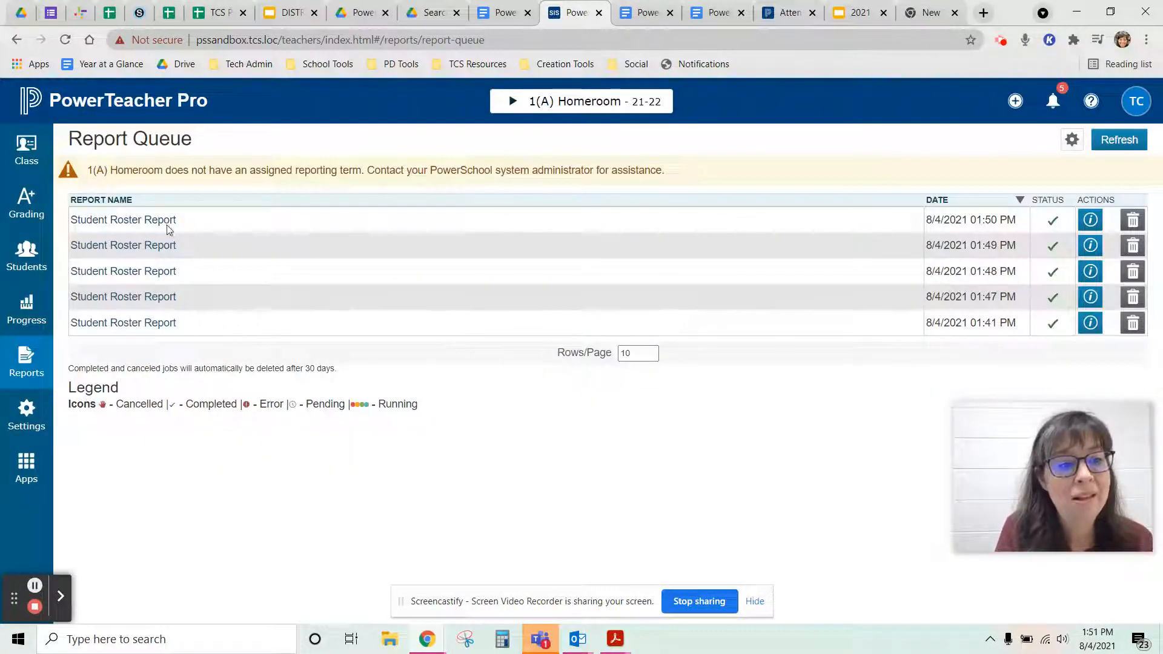
{"action": "left_click", "coordinate": [153, 221]}
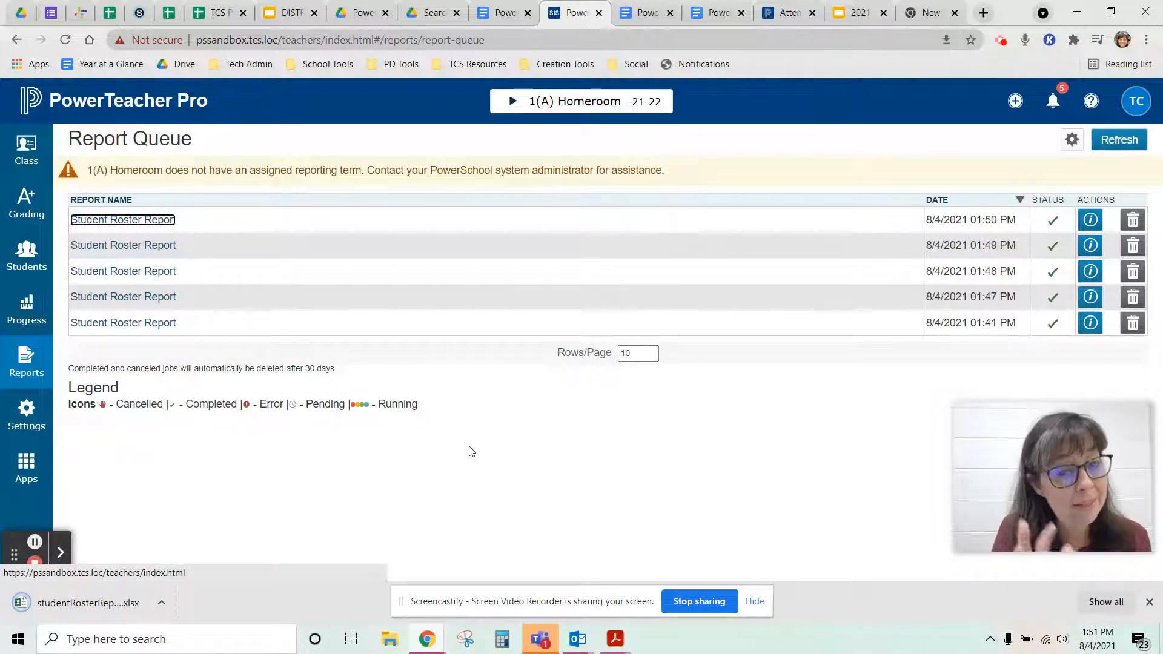
{"action": "left_click", "coordinate": [107, 608]}
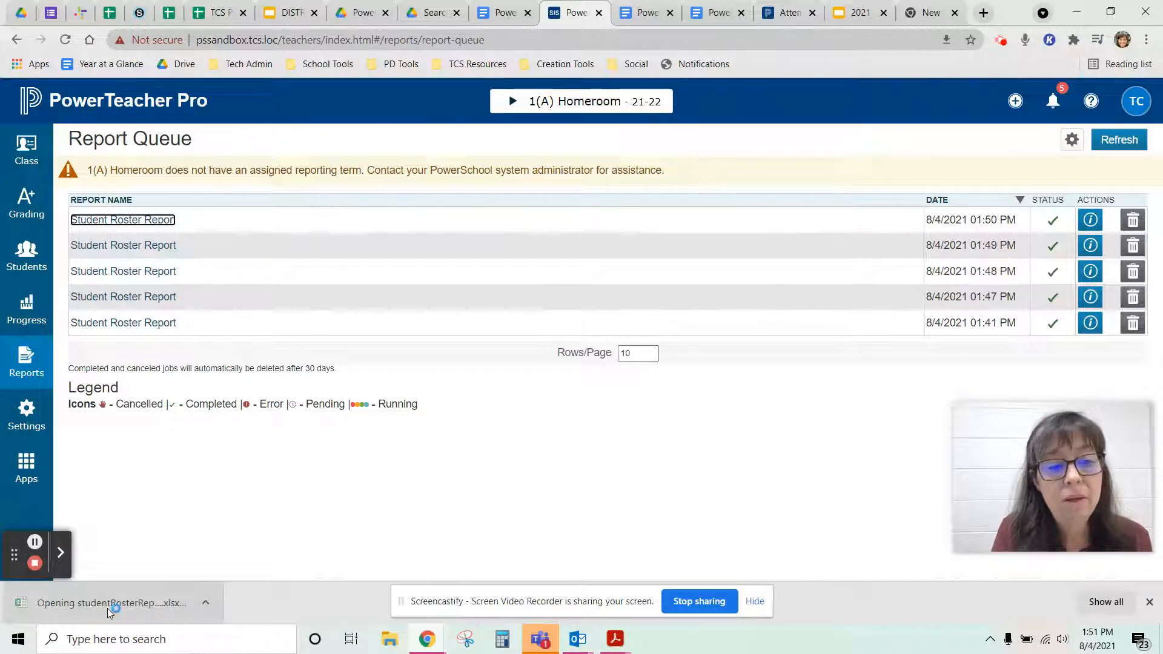